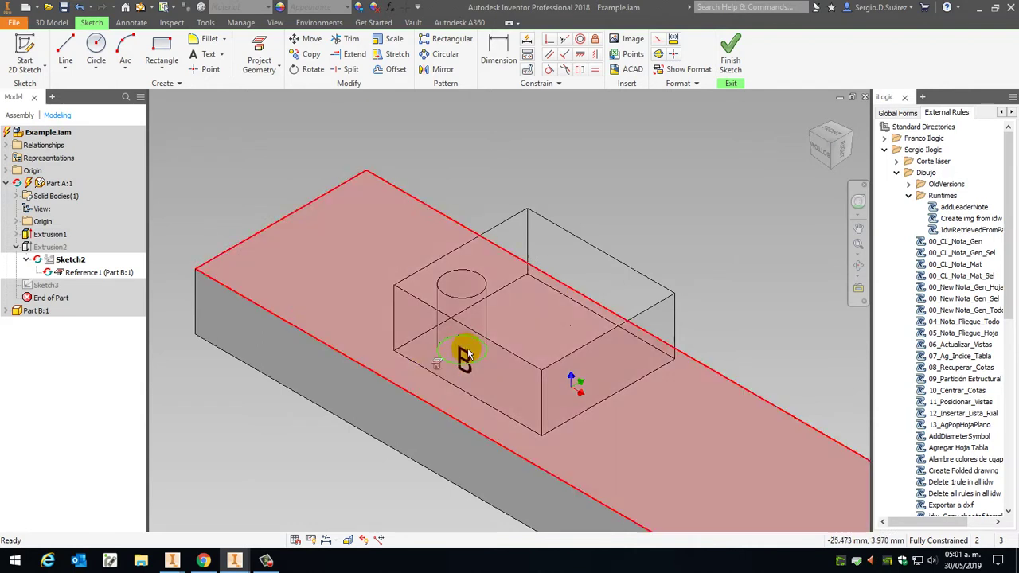
Finish Sketch2 of Part A and return from part editing to the top-level assembly
click(640, 189)
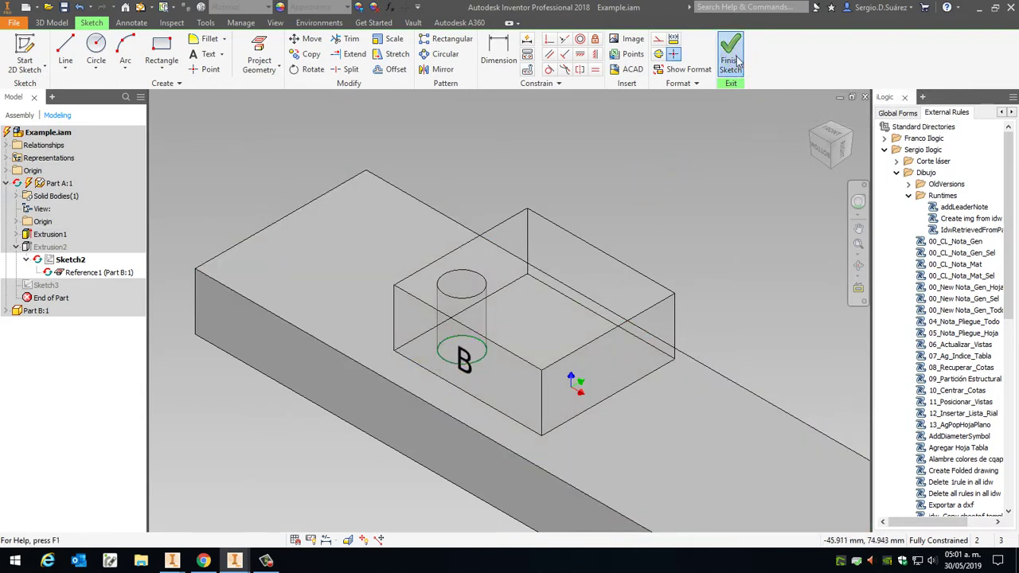
click(731, 57)
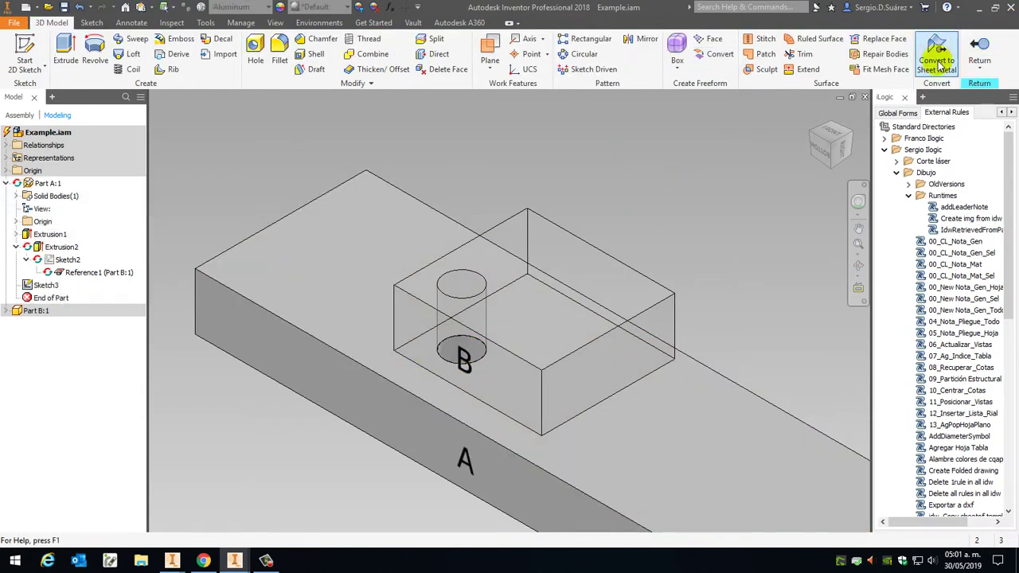
click(43, 184)
click(568, 176)
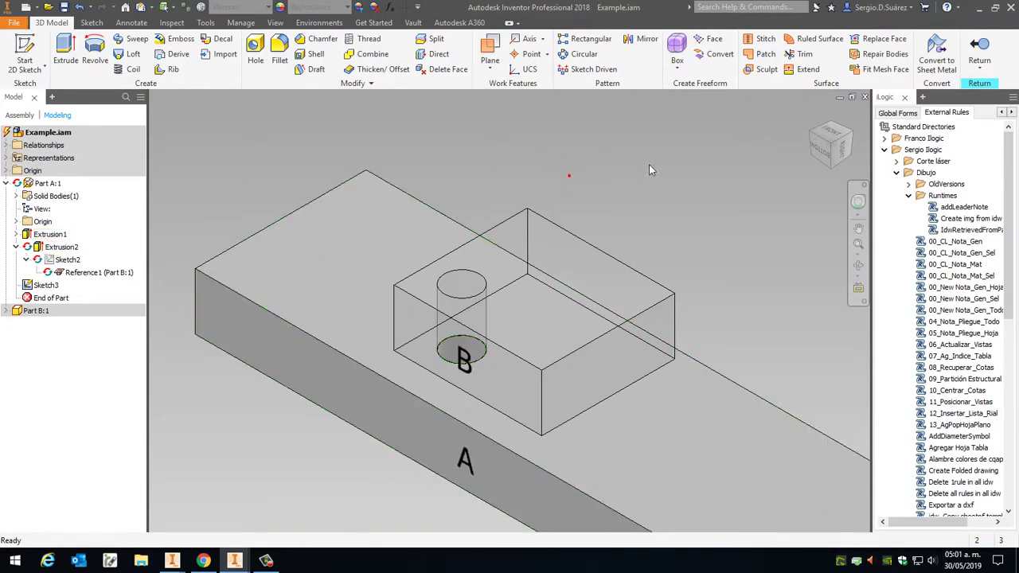
click(973, 60)
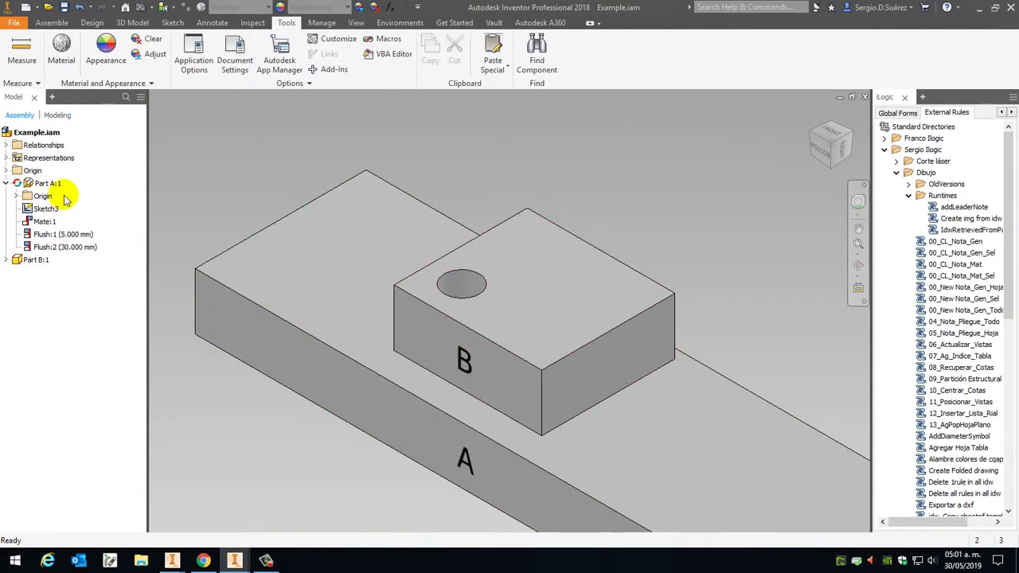
Set the offset of Part A's Flush:2 constraint to 5 mm
click(6, 171)
click(6, 170)
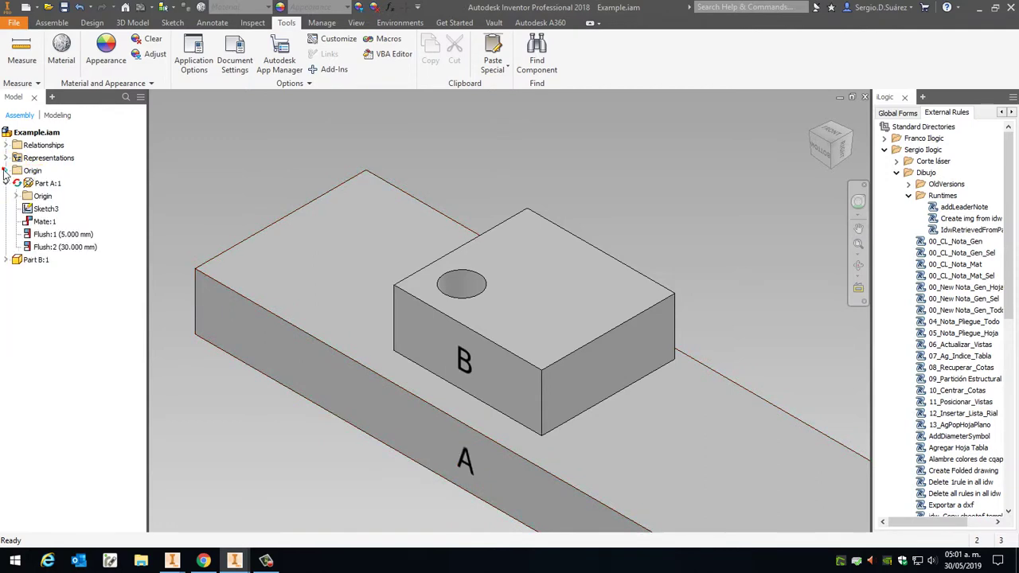
click(74, 235)
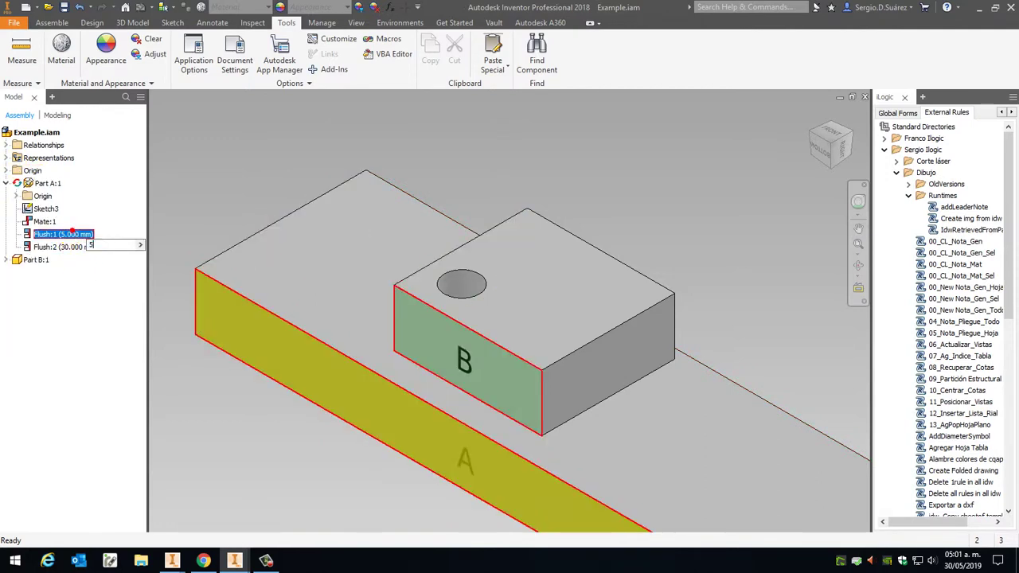
click(127, 213)
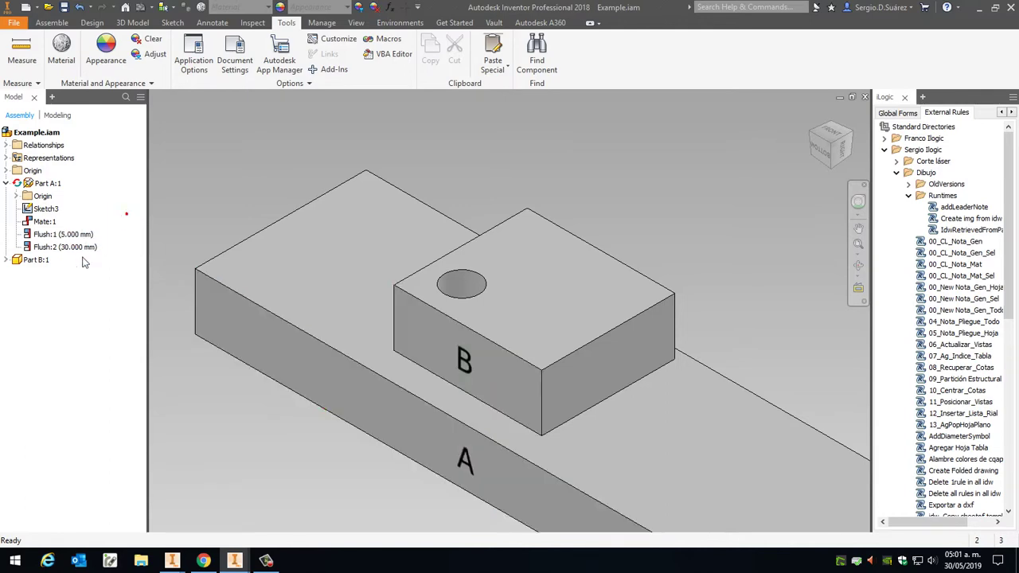
key(Return)
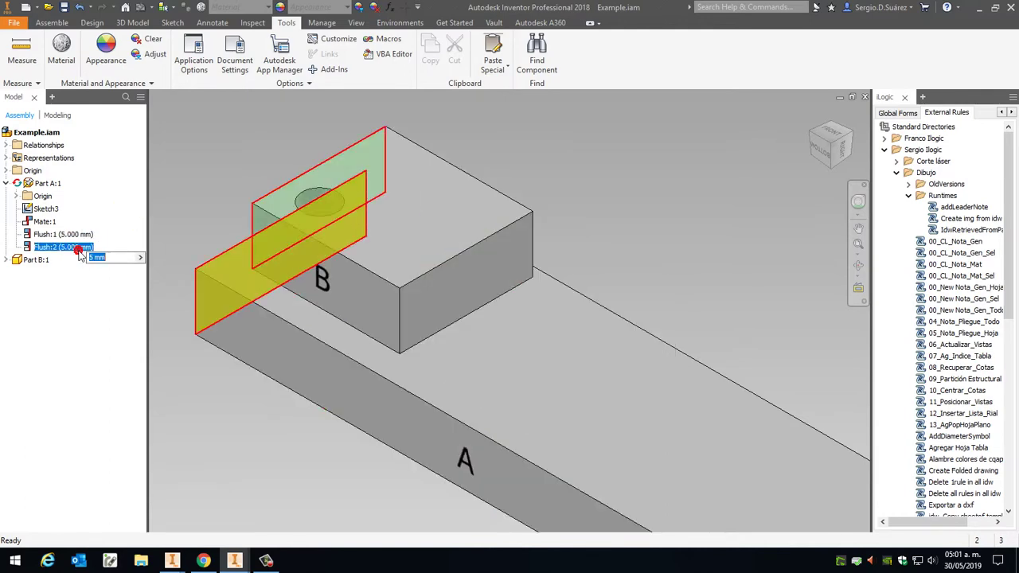
click(713, 206)
Set the offset of Part A's Flush:2 constraint to 10 mm
drag(819, 155, 821, 193)
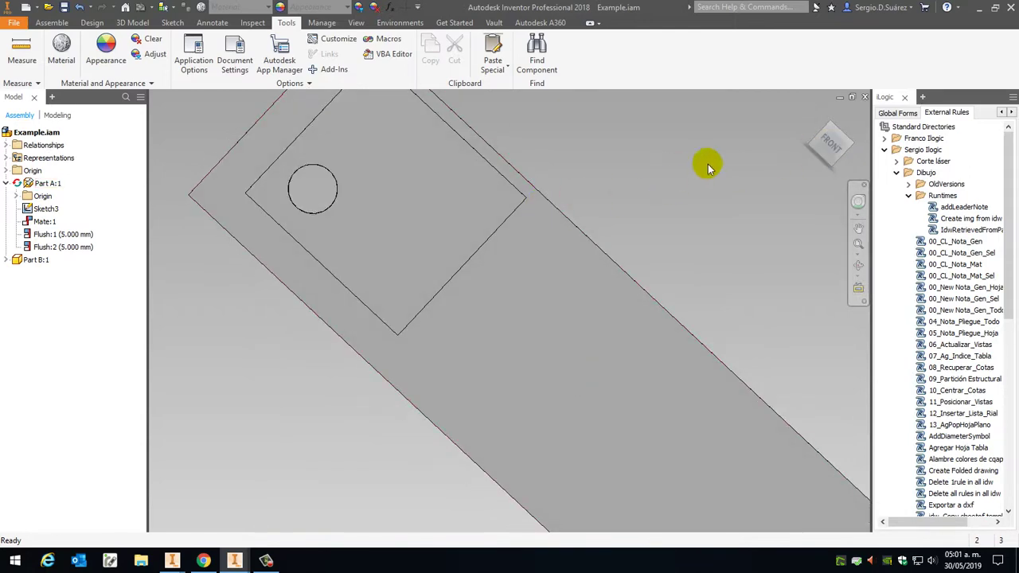
drag(830, 144, 840, 145)
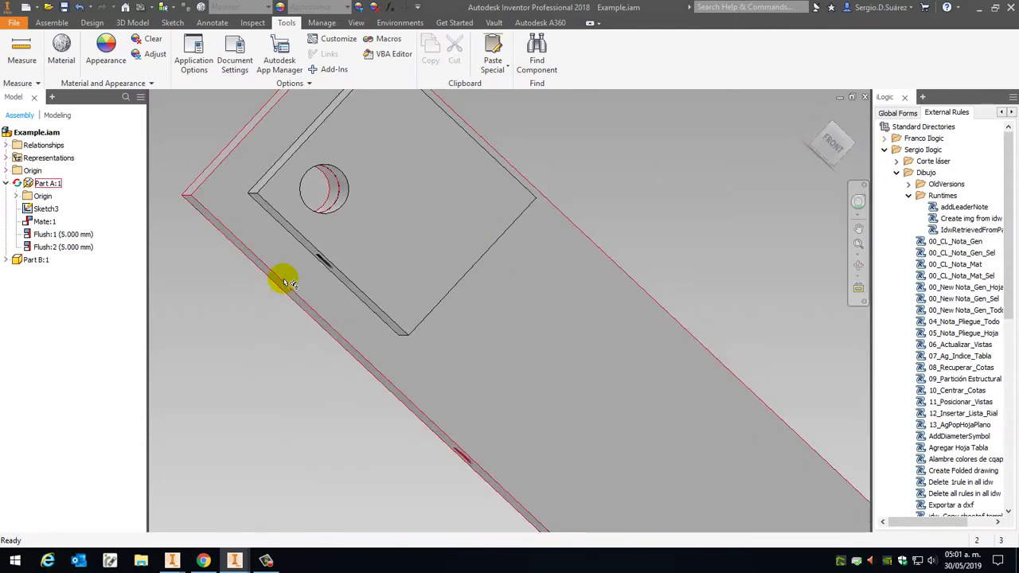
click(69, 251)
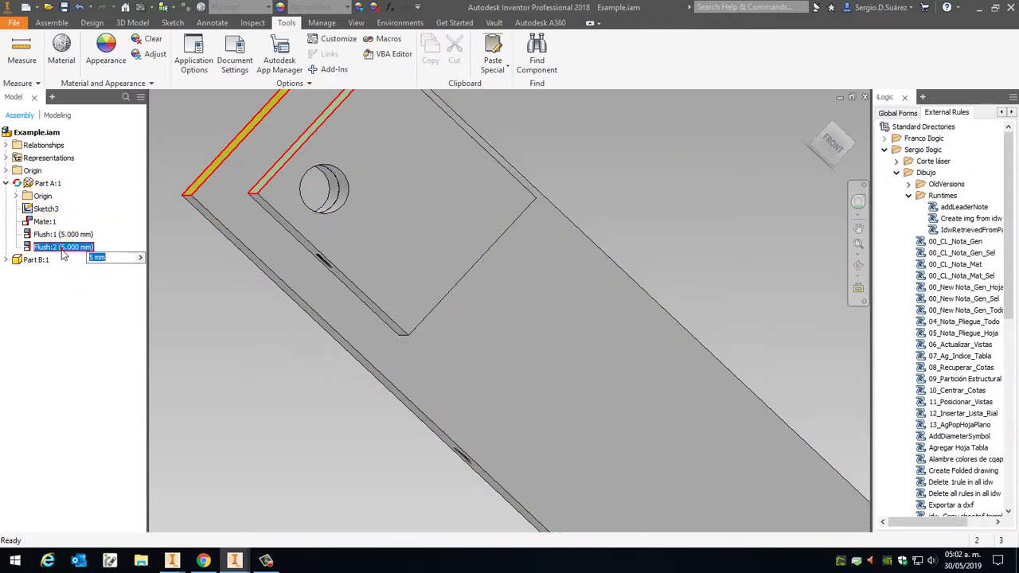
text(10)
key(Return)
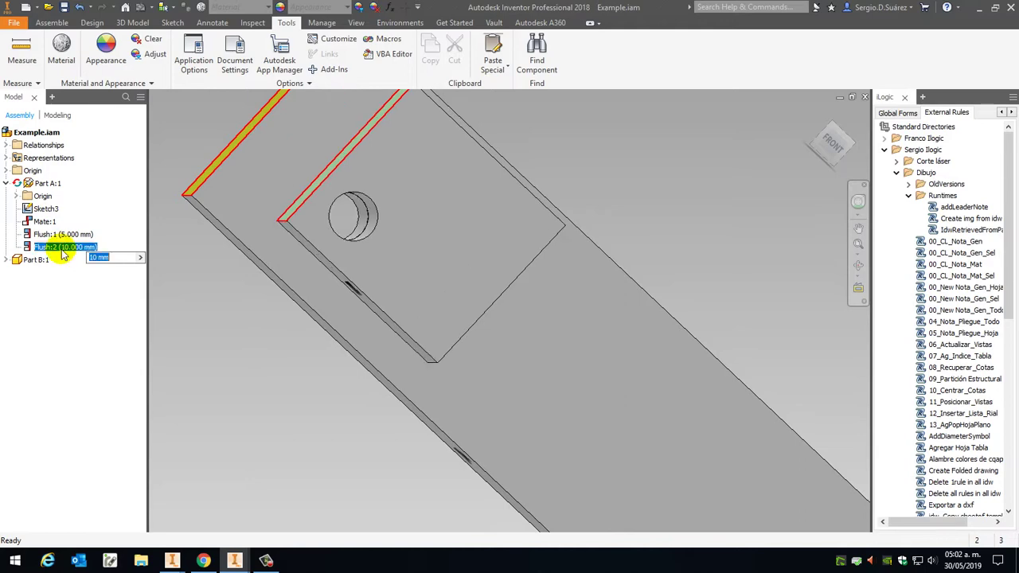
mouse_move(836, 148)
mouse_down()
mouse_move(830, 142)
mouse_move(822, 165)
mouse_move(830, 144)
mouse_up()
scroll(358, 290, up, 5)
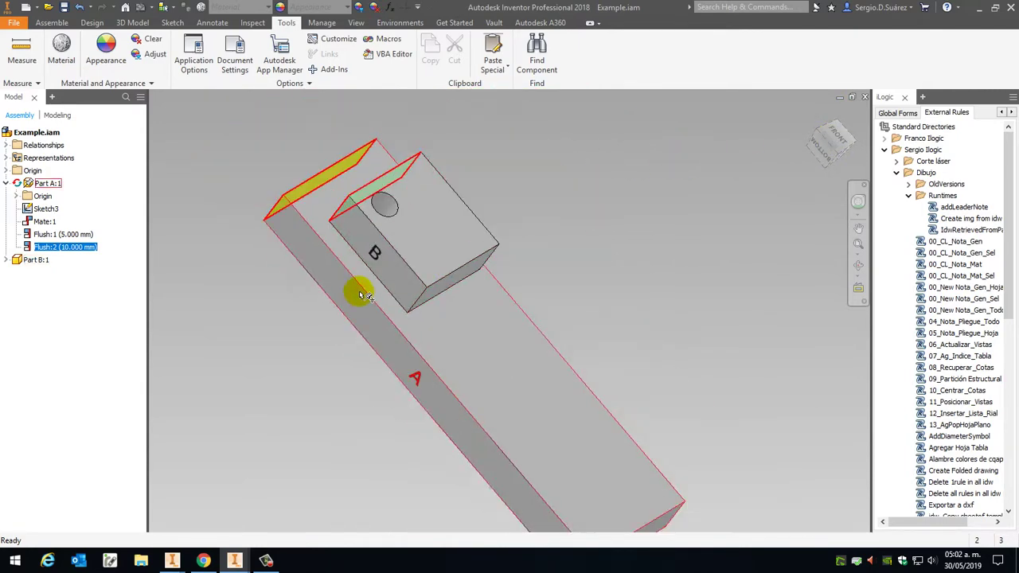
click(409, 209)
Close Example.iam without saving and create a new assembly from the Principal.iam template
scroll(316, 269, down, 3)
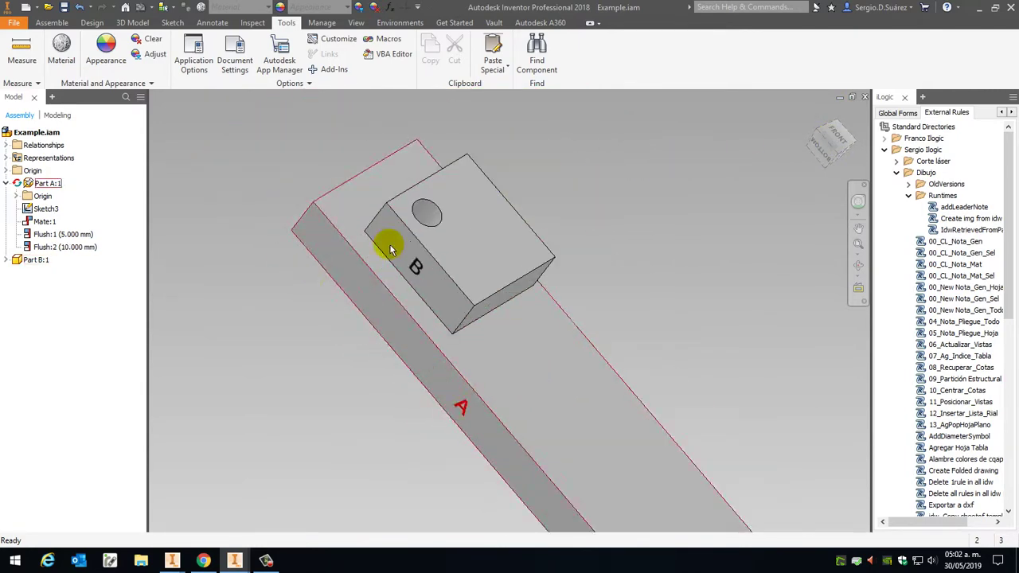
click(568, 192)
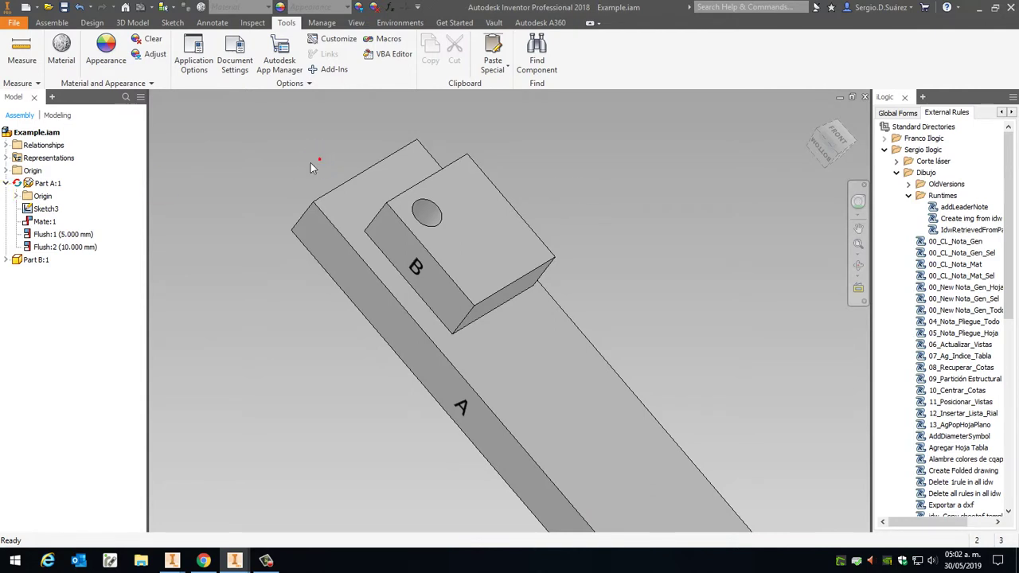
mouse_move(836, 142)
mouse_down()
mouse_move(834, 103)
mouse_move(832, 124)
mouse_up()
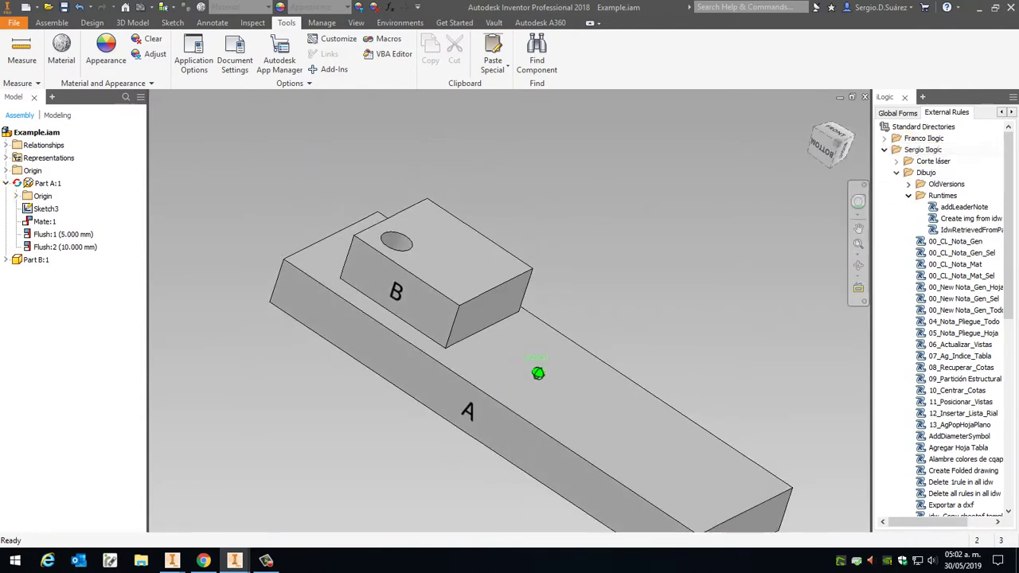
click(864, 98)
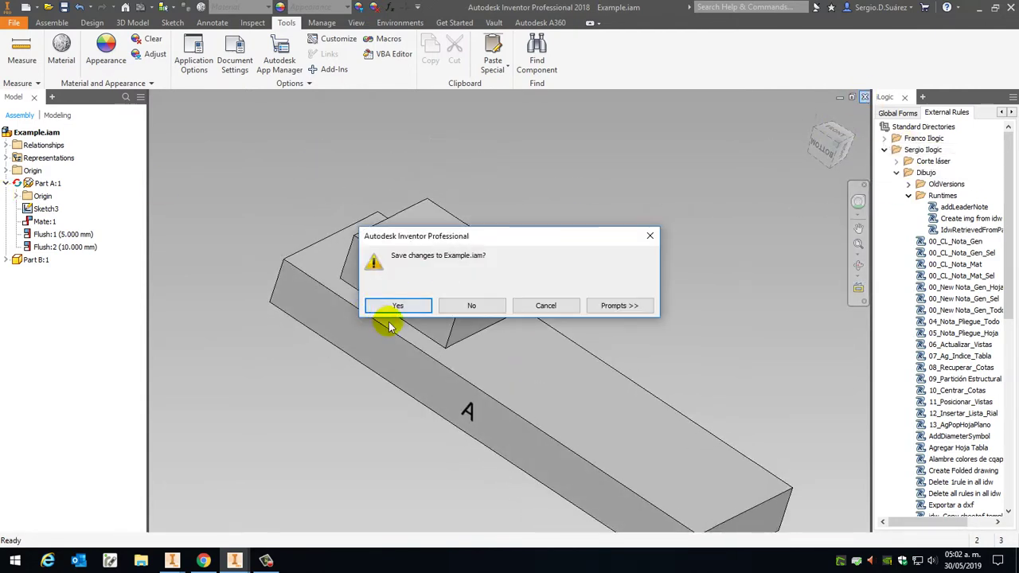
click(487, 304)
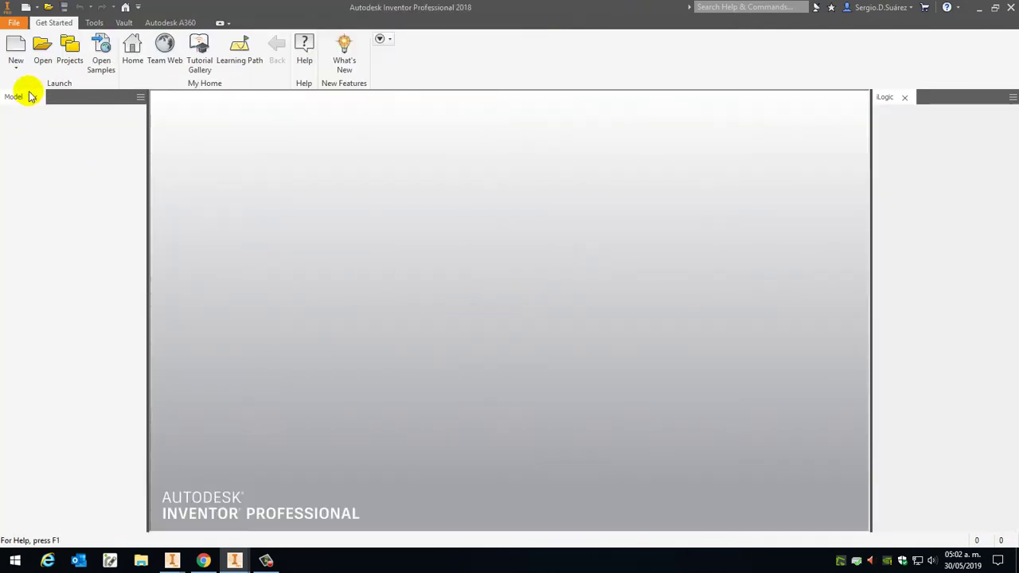
click(16, 46)
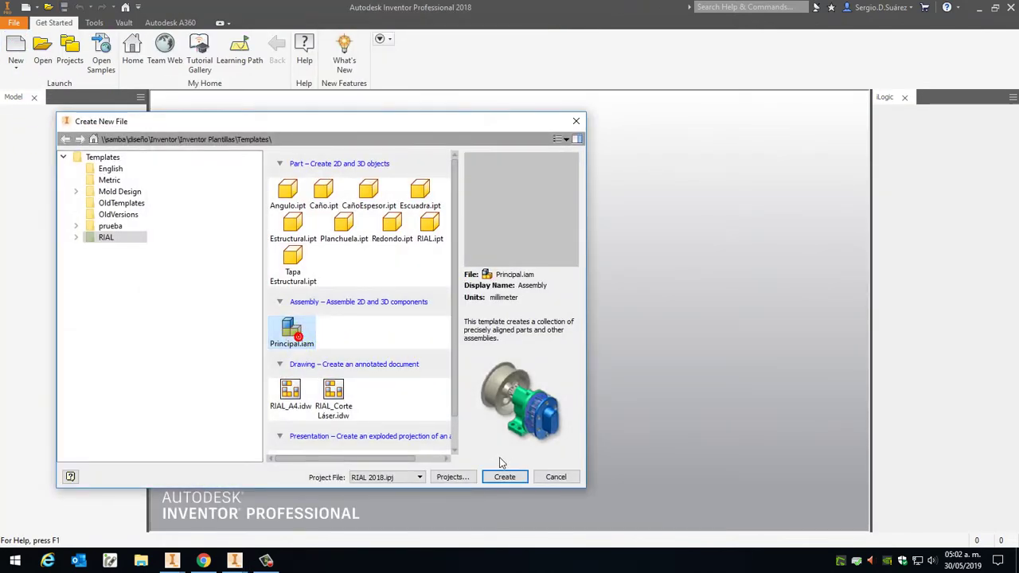
click(506, 477)
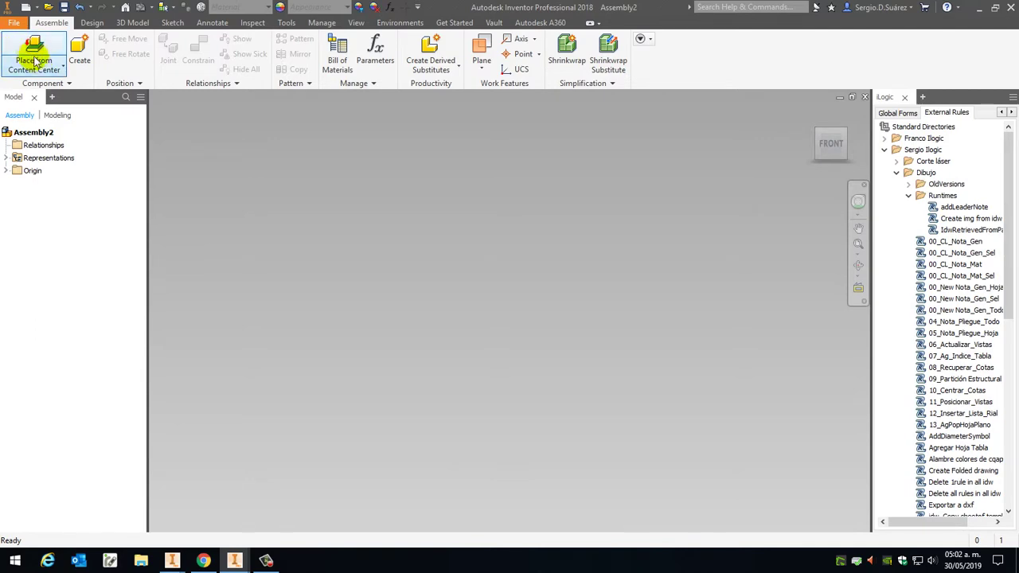
Open Part B.ipt from the example folder
click(49, 8)
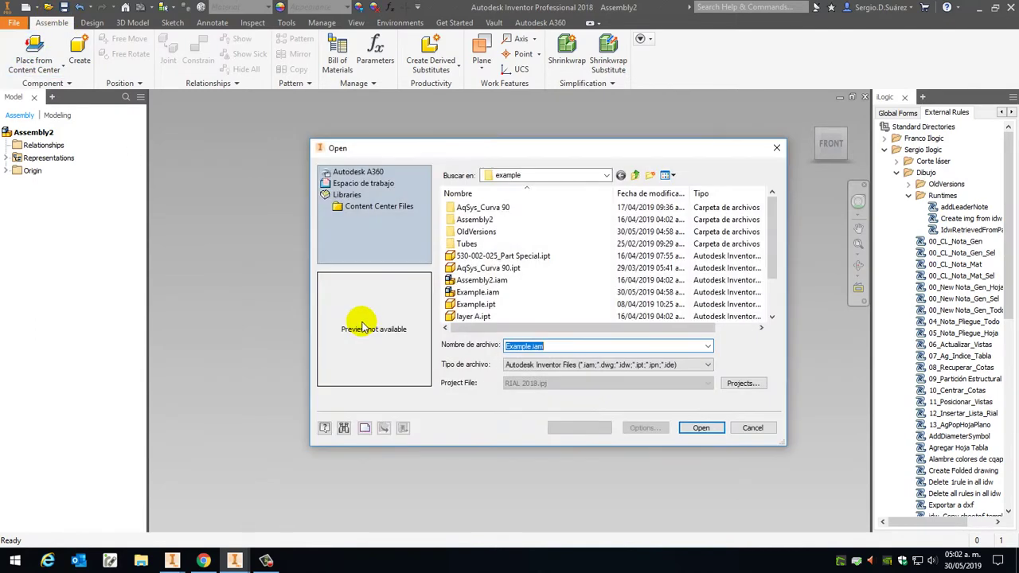
scroll(462, 310, down, 1)
click(478, 293)
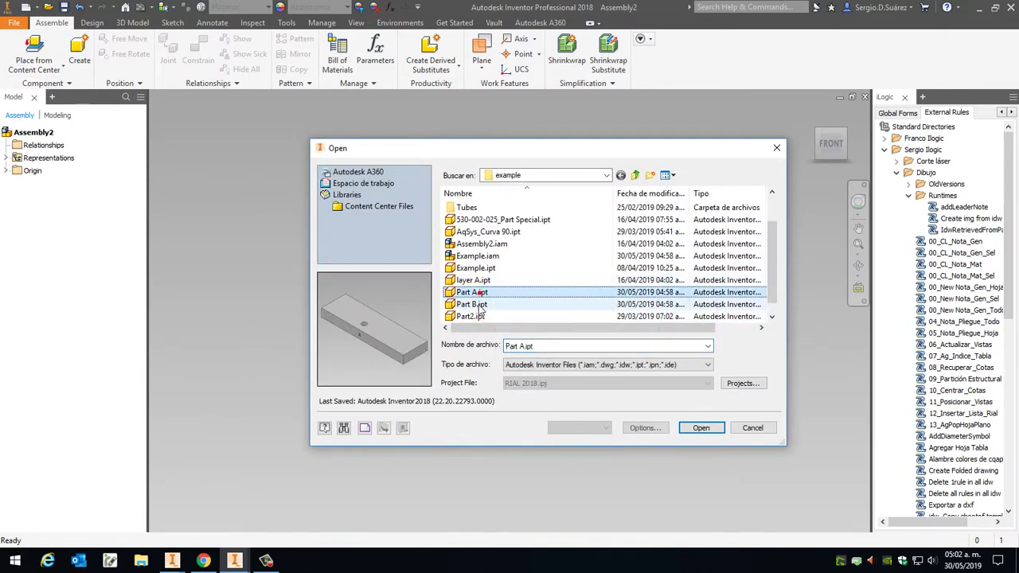
click(479, 305)
click(488, 292)
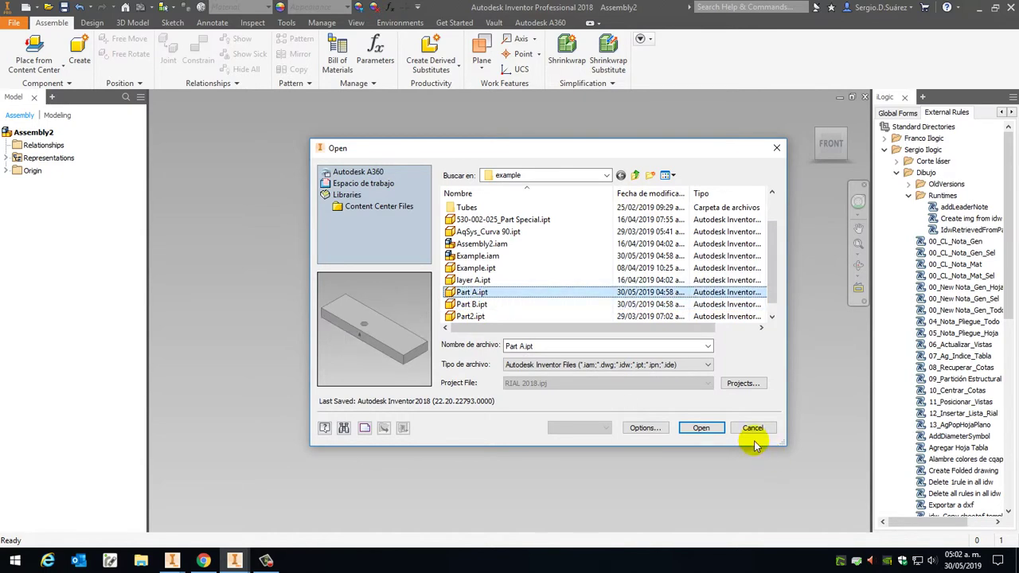
click(477, 304)
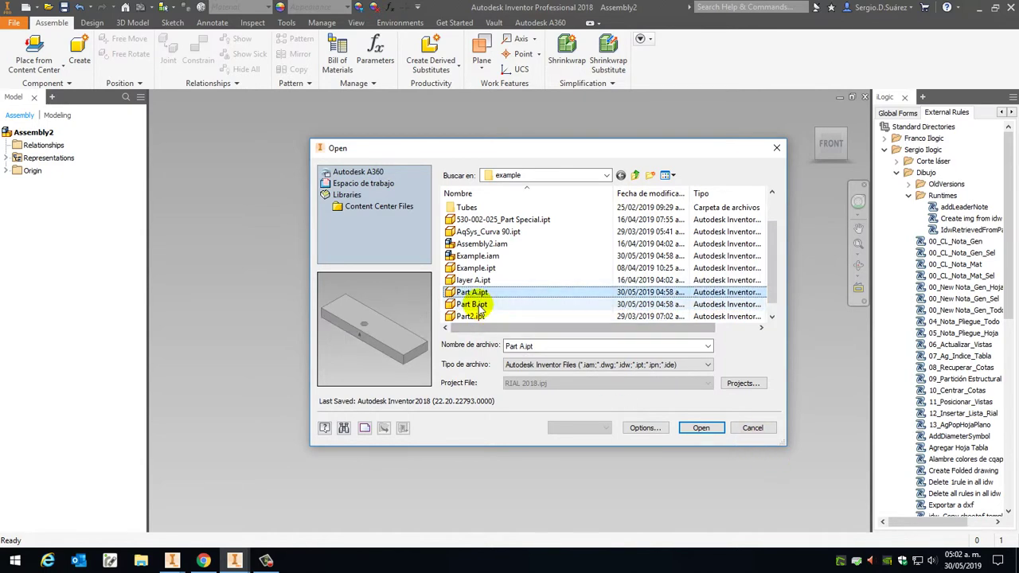
click(699, 428)
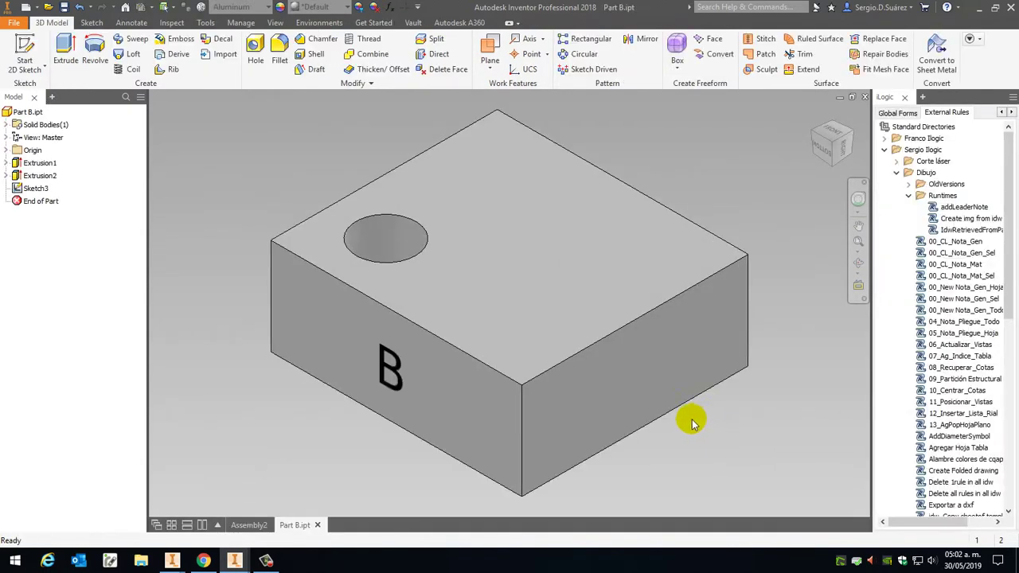
Create a new part from the RIAL.ipt template and exit its initial sketch
click(24, 8)
click(429, 224)
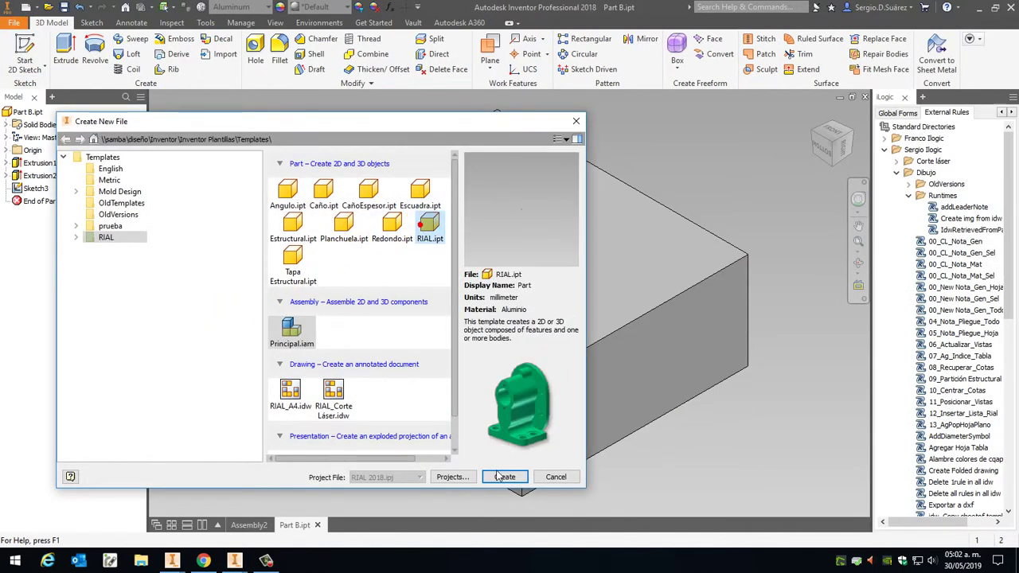
click(504, 477)
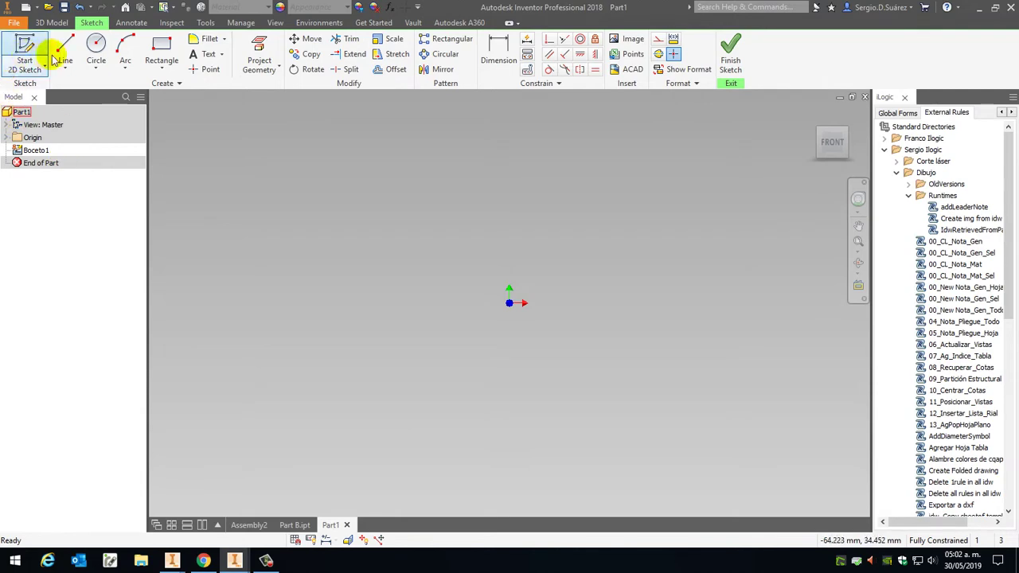
click(732, 57)
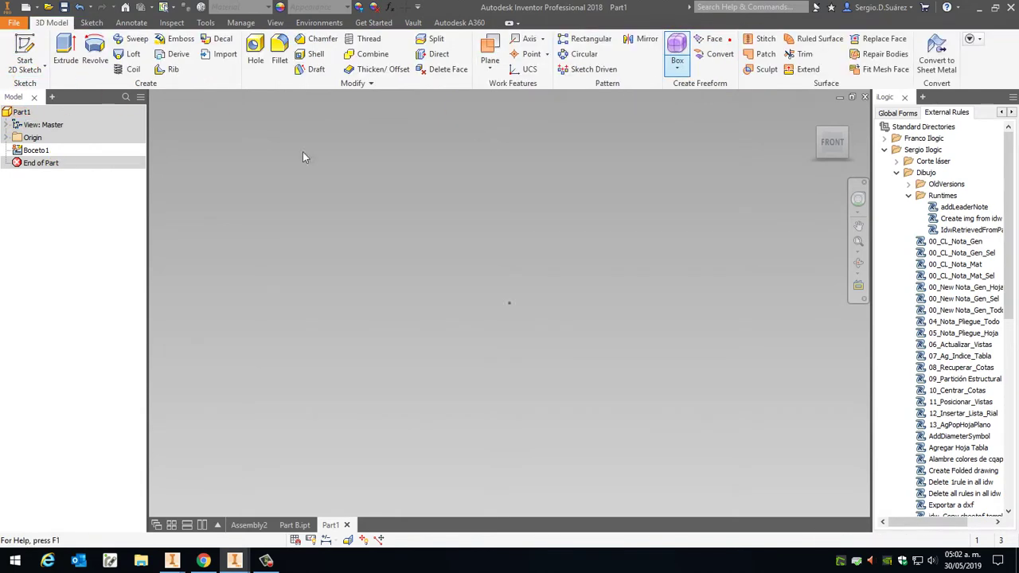
Derive Part B.ipt into the new part, including its solid bodies and excluding its sketches
click(241, 22)
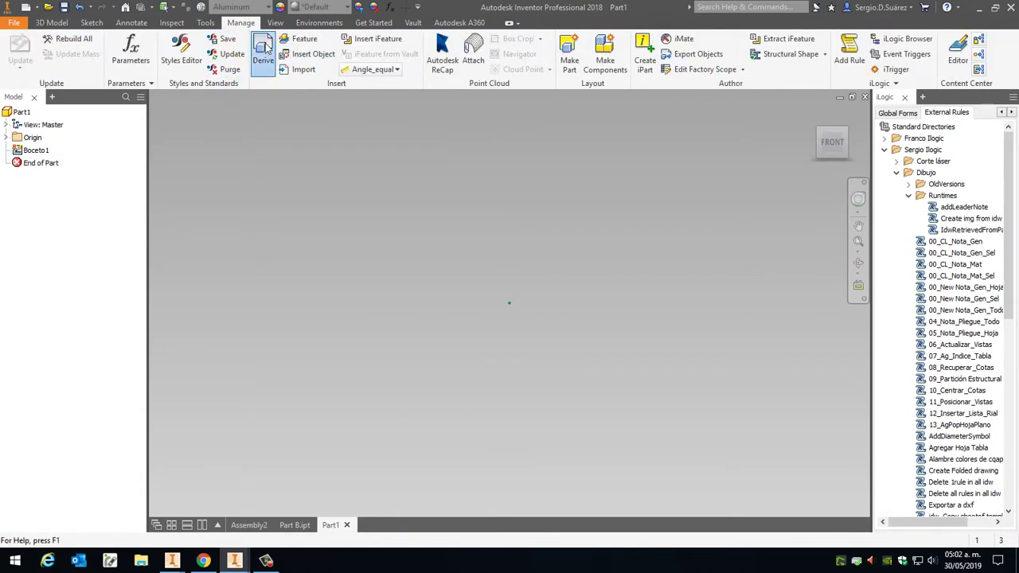
click(263, 50)
scroll(518, 303, down, 2)
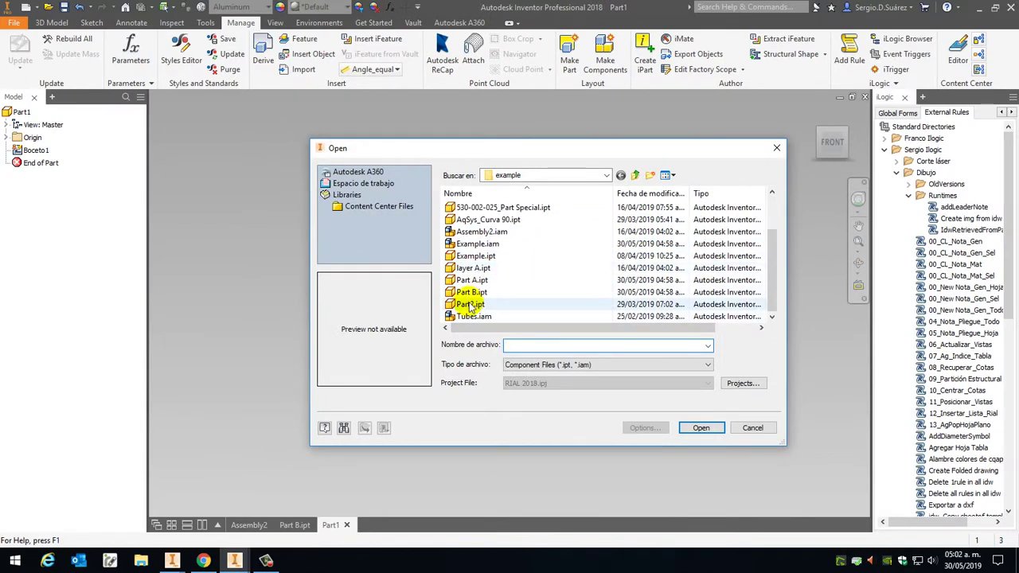
click(470, 292)
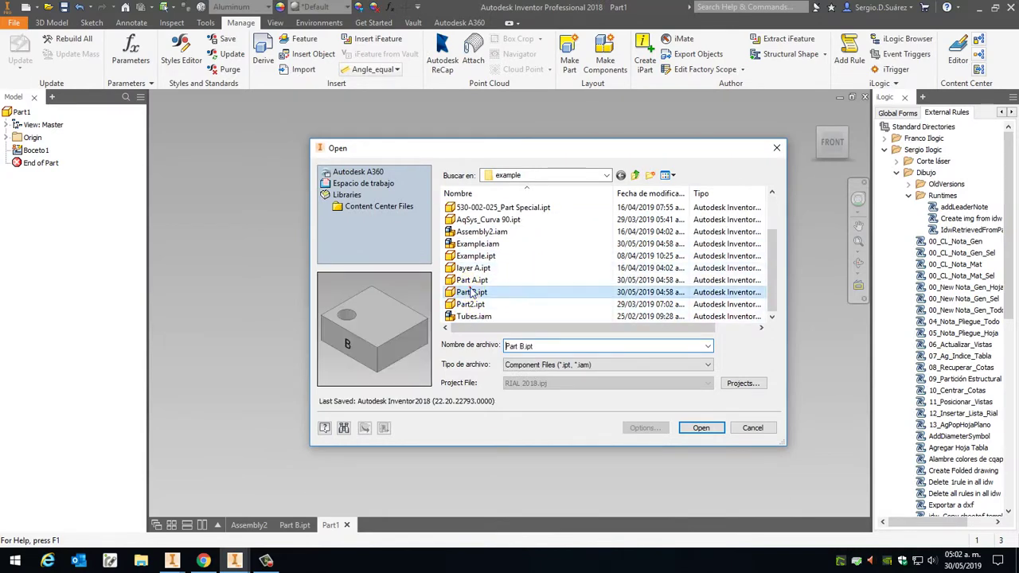
click(701, 428)
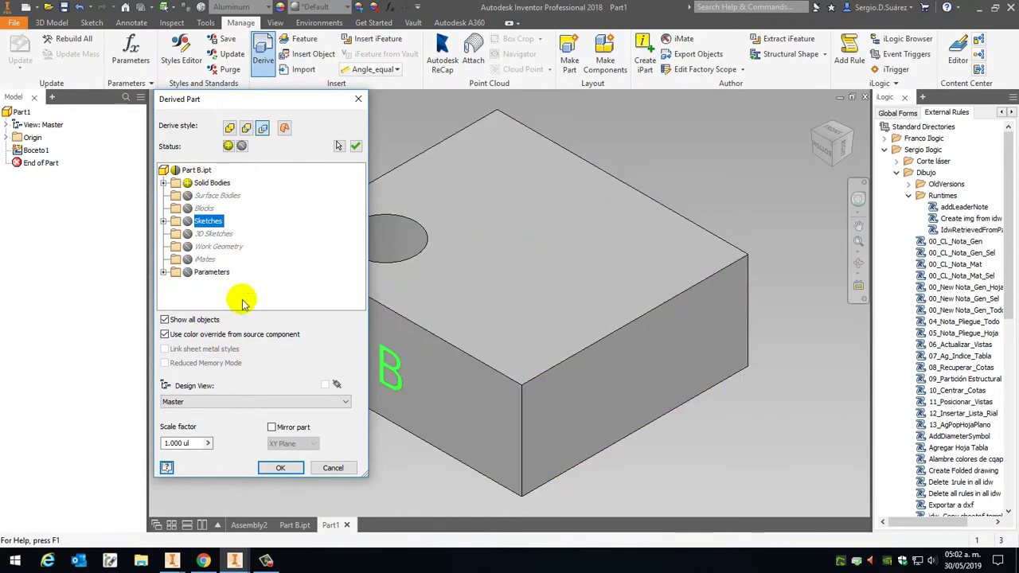
click(291, 469)
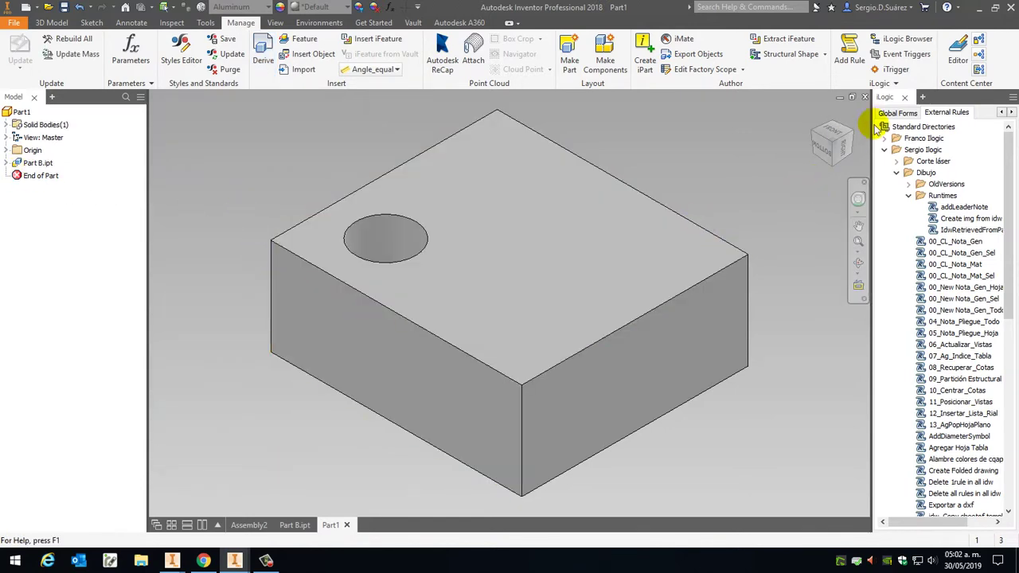
Start a 2D sketch on the underside face of the derived block
click(826, 158)
click(636, 312)
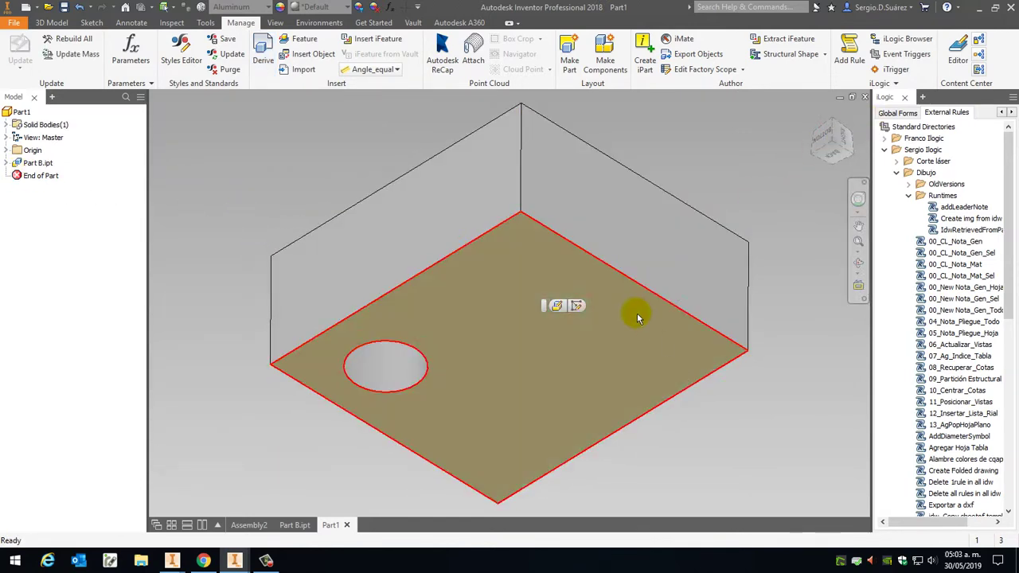
click(573, 307)
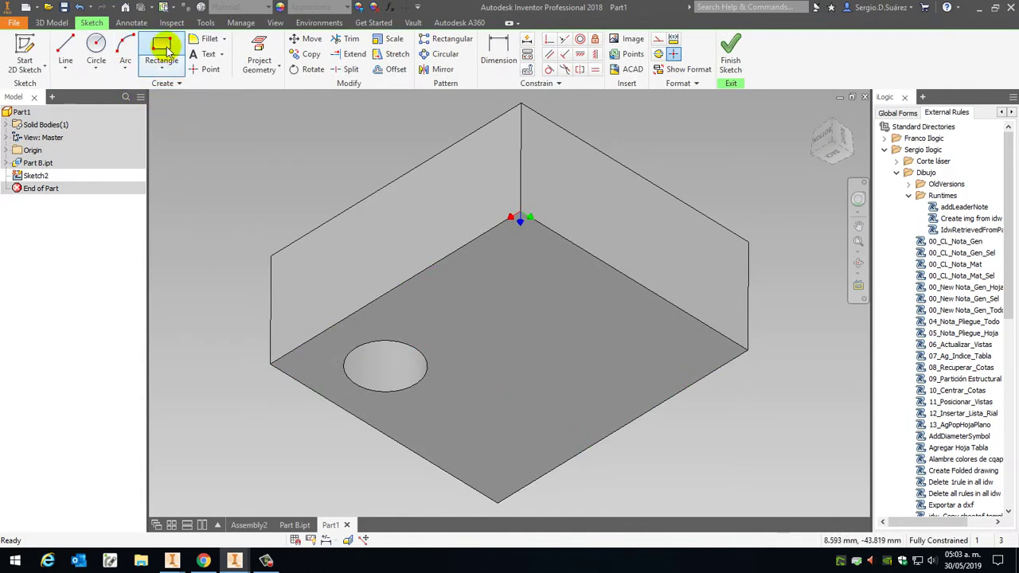
Sketch a two-point rectangle around the derived block's underside face, larger than the face on every side
click(161, 52)
scroll(405, 288, up, 10)
click(369, 310)
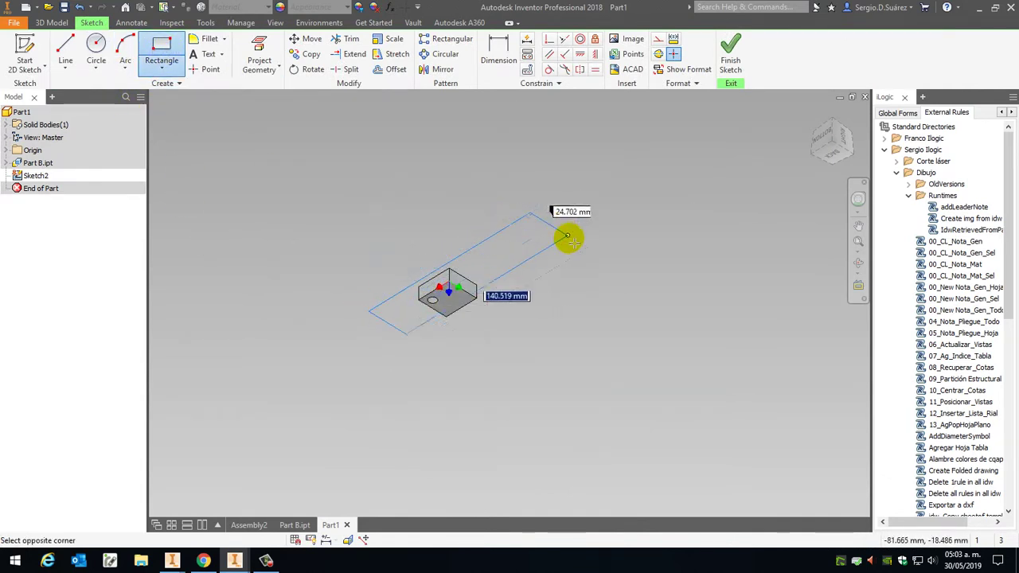
click(553, 267)
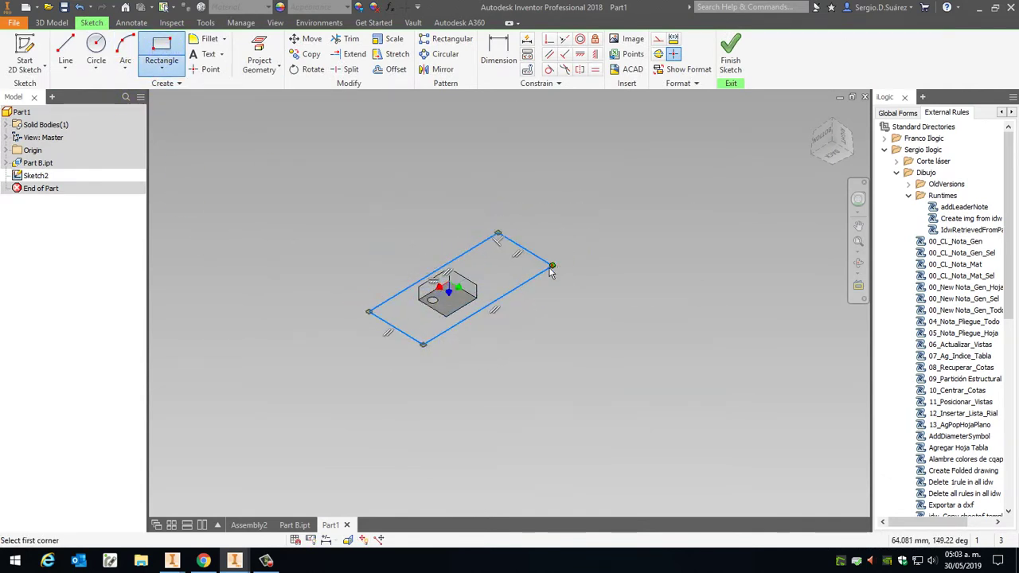
key(Escape)
Dimension the rectangle's short side nearest the hole 10 mm from the block's adjacent edge
mouse_move(836, 143)
mouse_down()
mouse_move(848, 178)
mouse_move(828, 141)
mouse_up()
mouse_move(599, 296)
shift+middle_down()
mouse_move(589, 302)
mouse_move(609, 267)
mouse_move(608, 233)
shift+middle_up()
key(d)
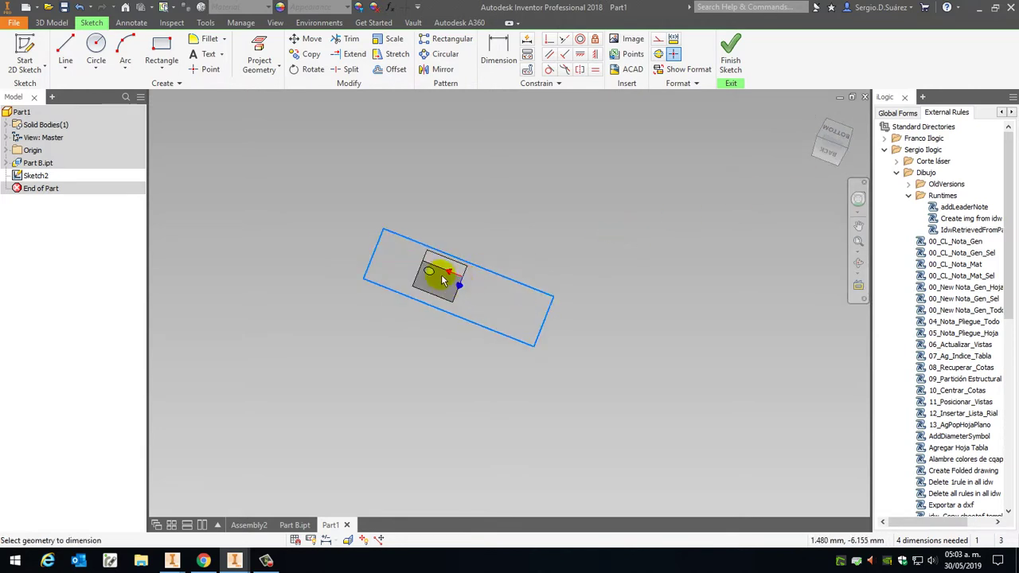
click(369, 263)
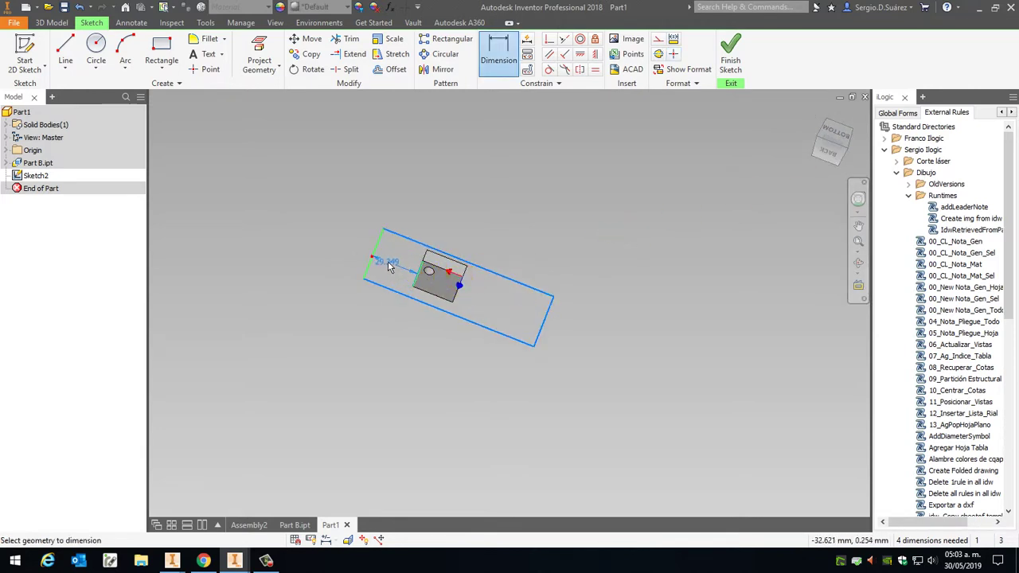
click(389, 267)
text(10)
key(Return)
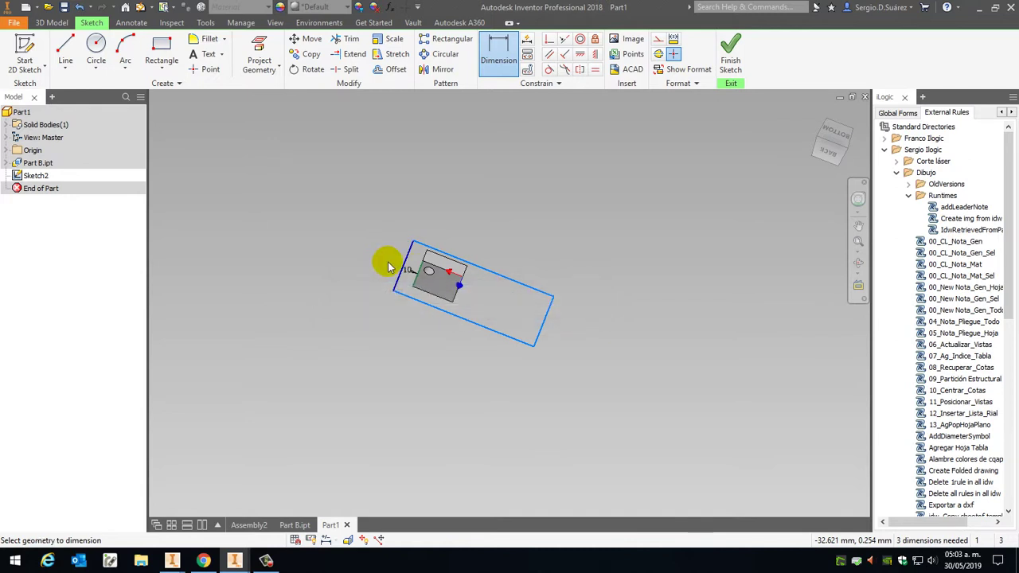
Dimension the rectangle's long side nearest the hole 5 mm from the block's parallel edge
scroll(482, 257, up, 4)
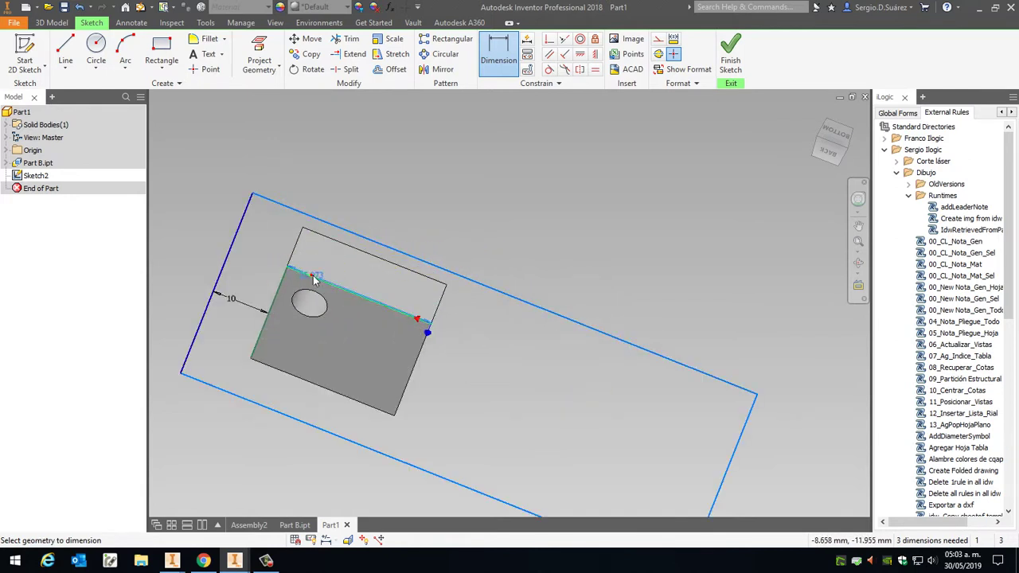
click(315, 278)
click(360, 236)
click(388, 189)
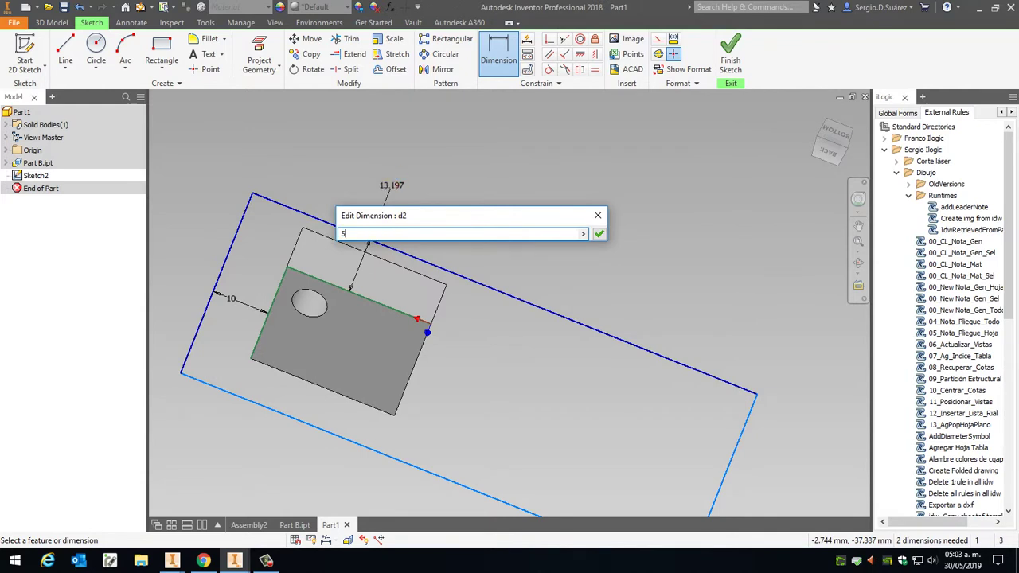
text(5)
key(Return)
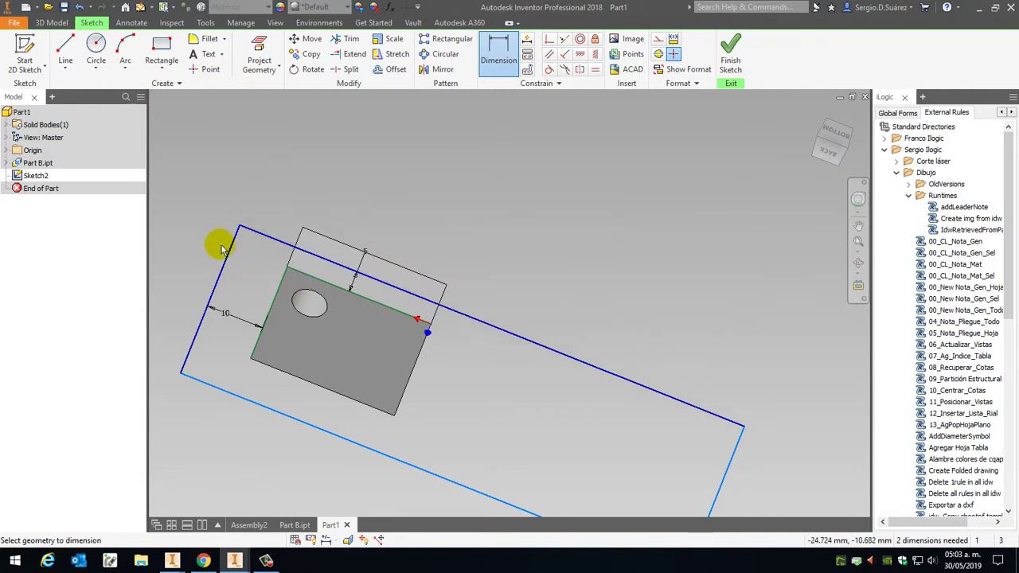
Dimension the rectangle's length to 50 mm and its width to 30 mm
scroll(557, 250, down, 4)
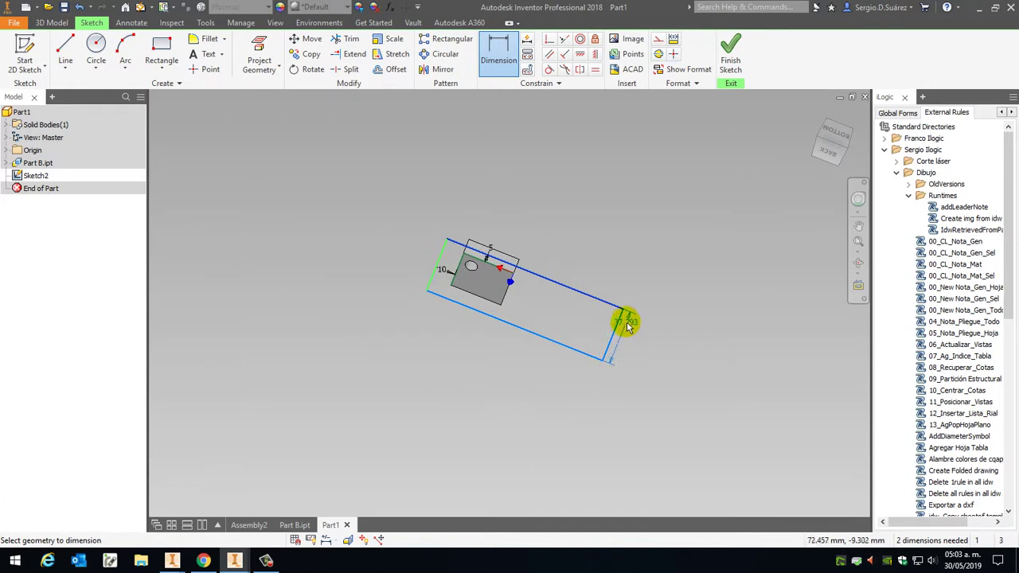
click(621, 328)
click(574, 230)
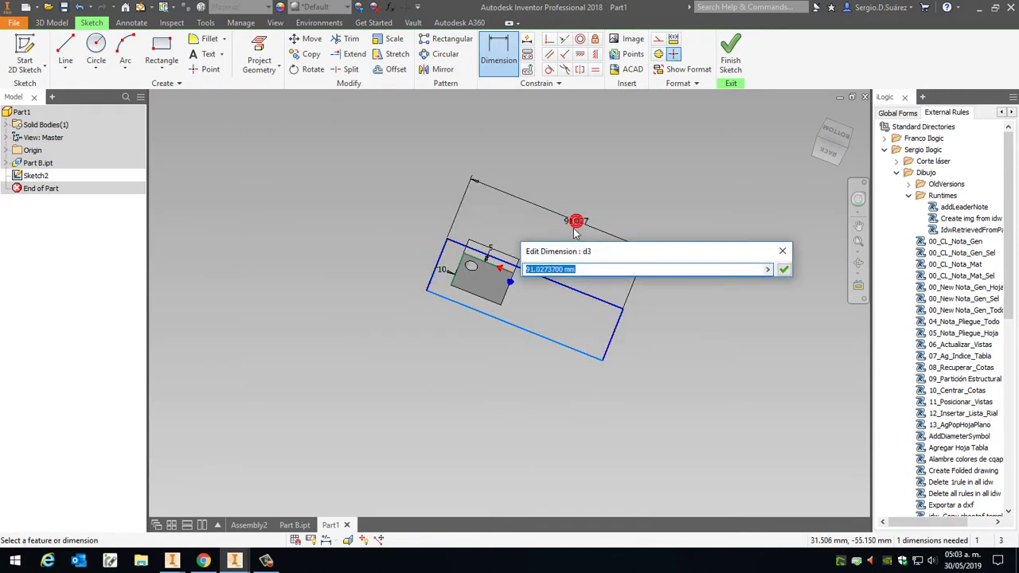
text(50)
key(Return)
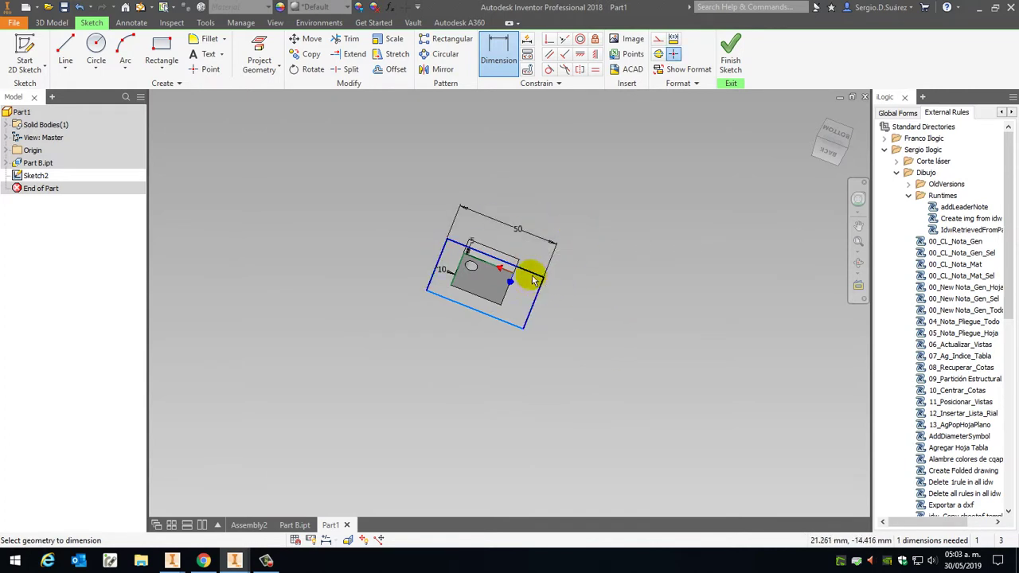
click(359, 238)
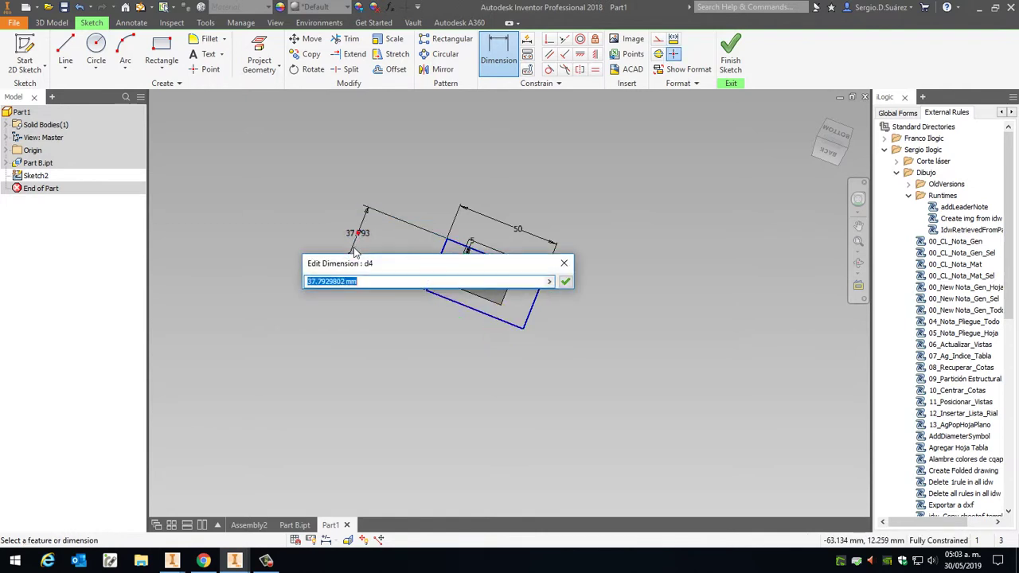
key(Return)
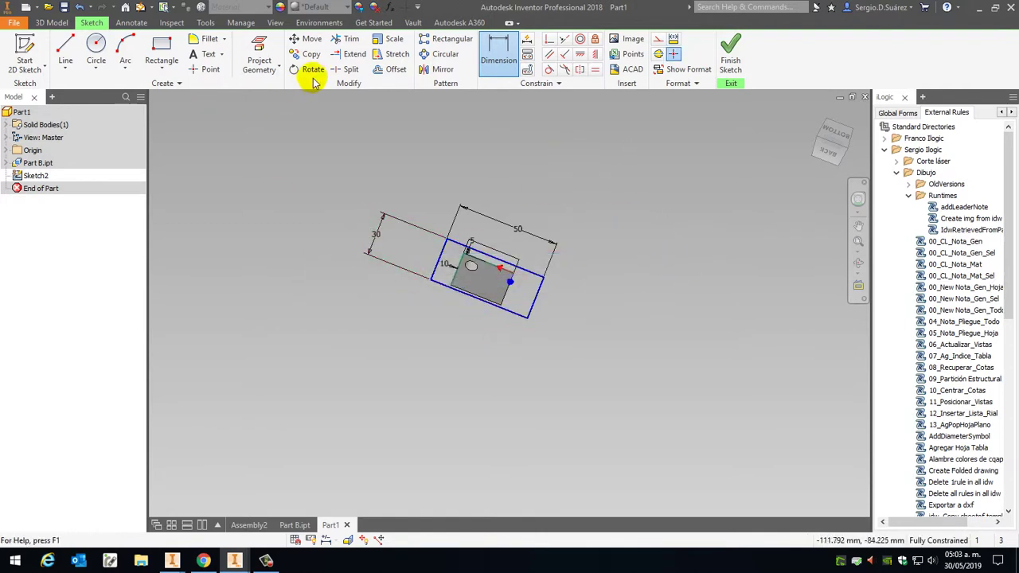
Project the edge of the block's circular hole into the sketch
click(258, 45)
scroll(459, 219, down, 3)
click(493, 317)
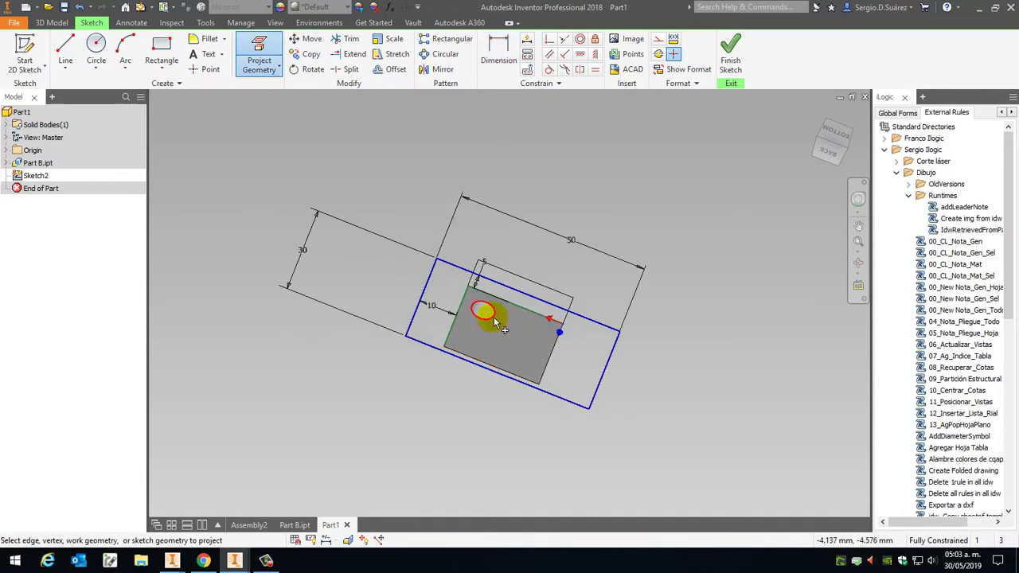
click(717, 312)
Extrude the rectangle profile 10 mm as a new solid, leaving the projected hole circle open
key(e)
click(591, 365)
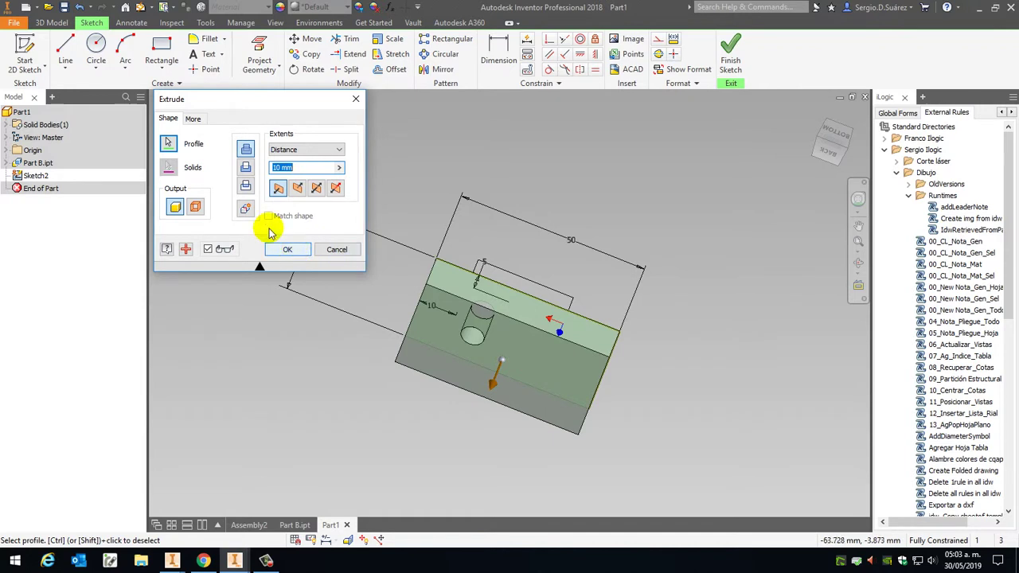
click(245, 208)
click(289, 255)
Remove the whole derived Part B block using Delete Face with lump selection, keeping the extruded plate
click(614, 200)
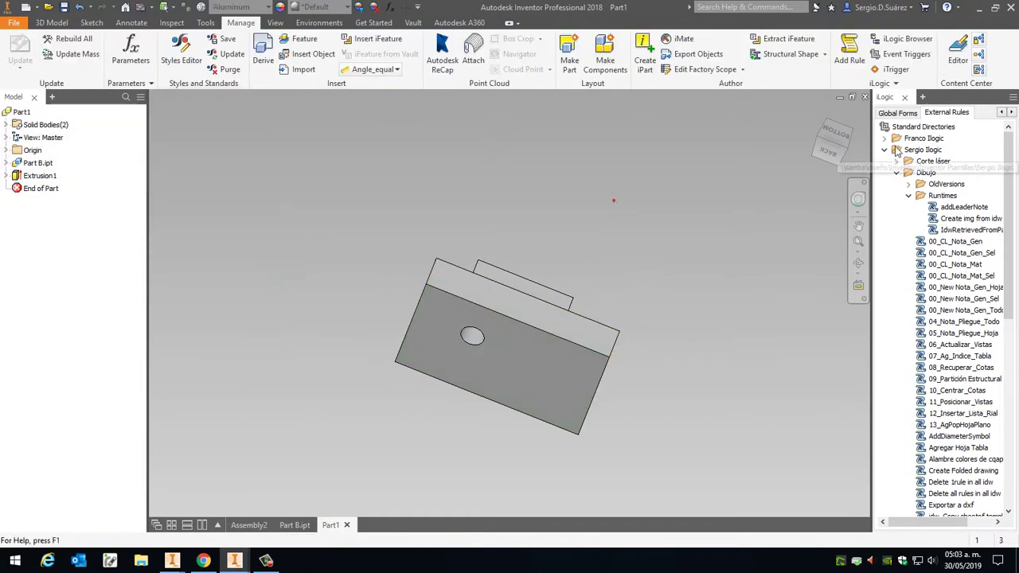
drag(834, 137, 831, 214)
click(610, 145)
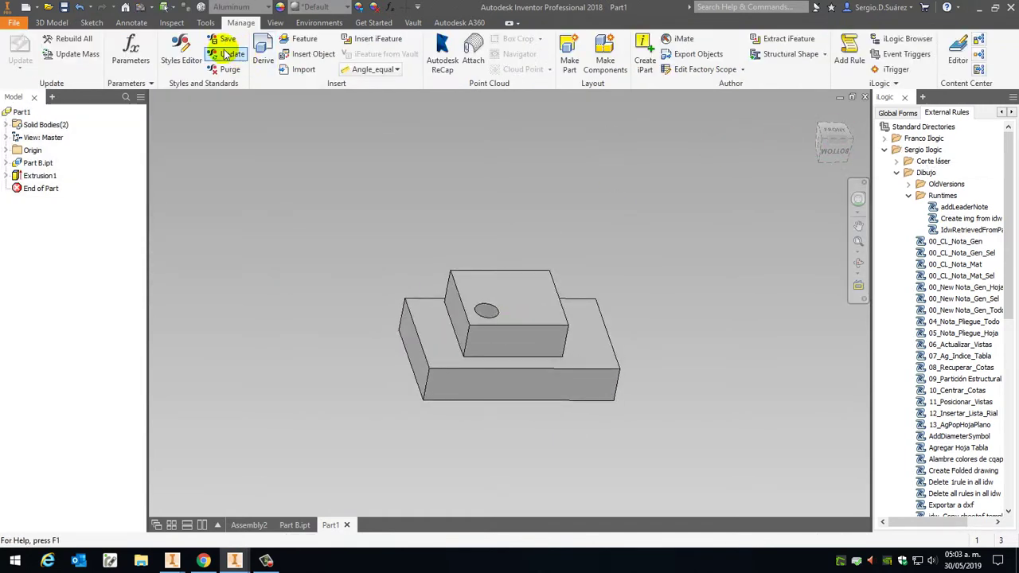
click(53, 22)
click(442, 69)
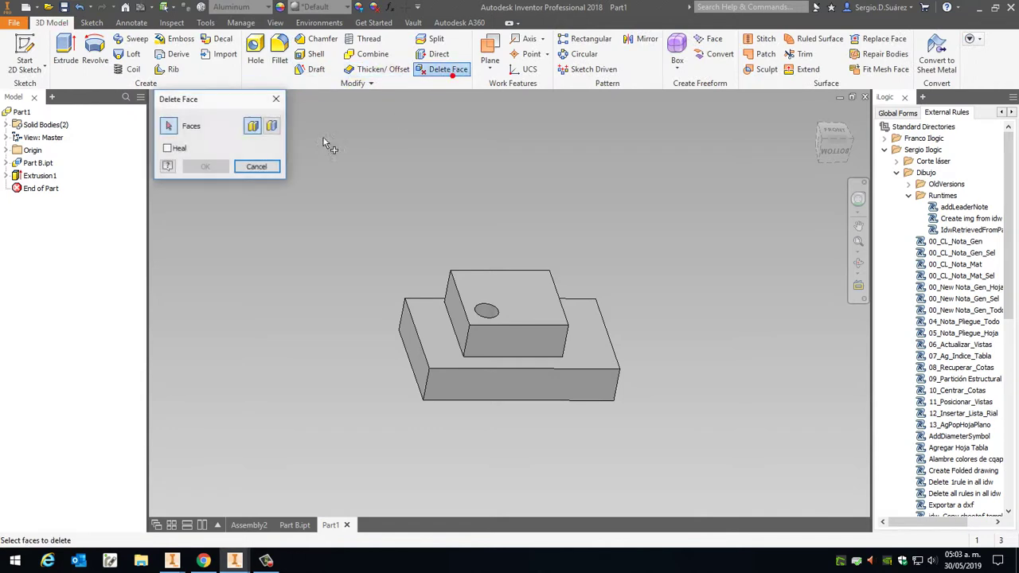
click(271, 128)
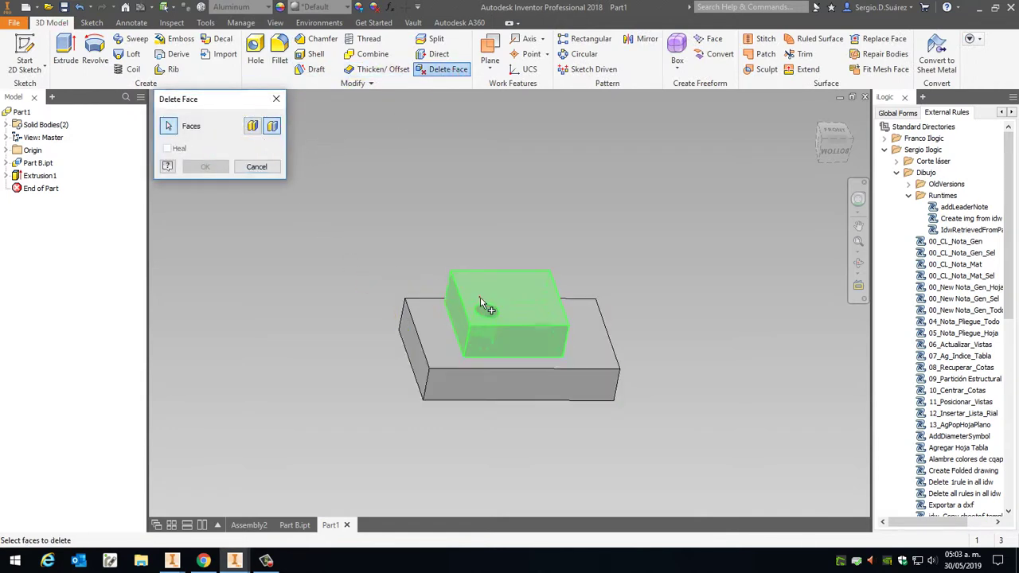
click(216, 171)
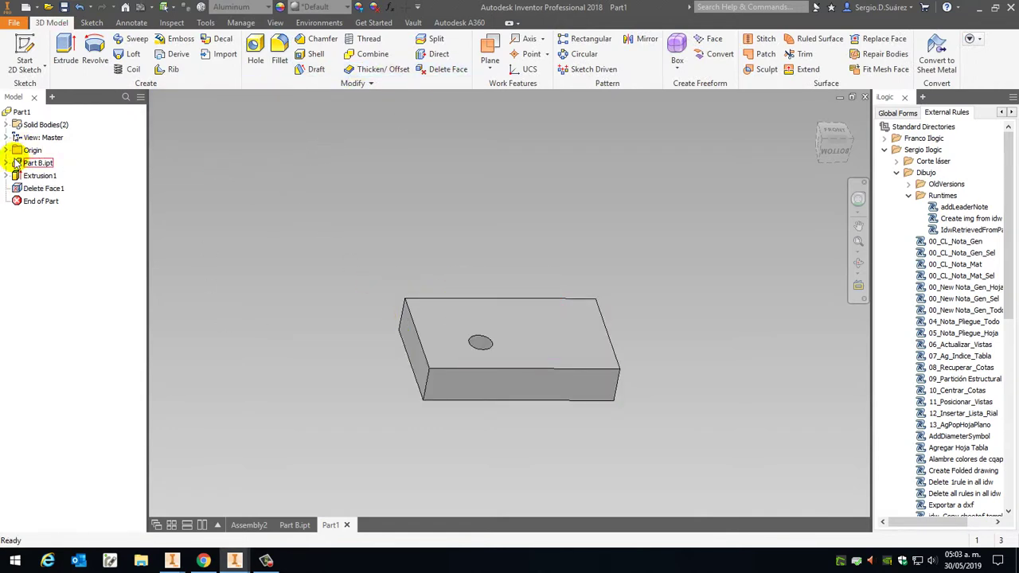
Combine Solid1 and Solid2 into a single body with the join operation
click(7, 125)
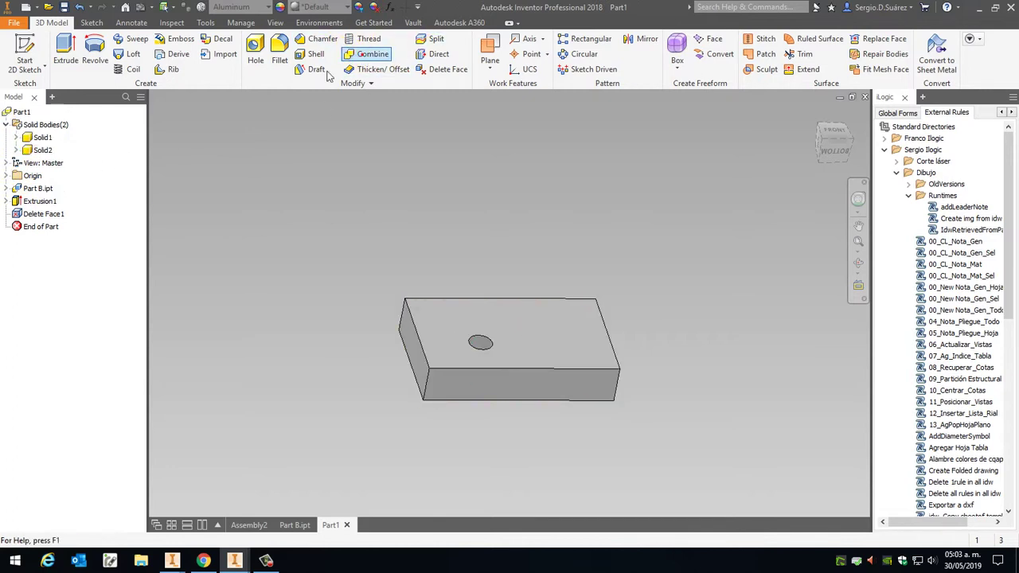
click(372, 53)
click(41, 137)
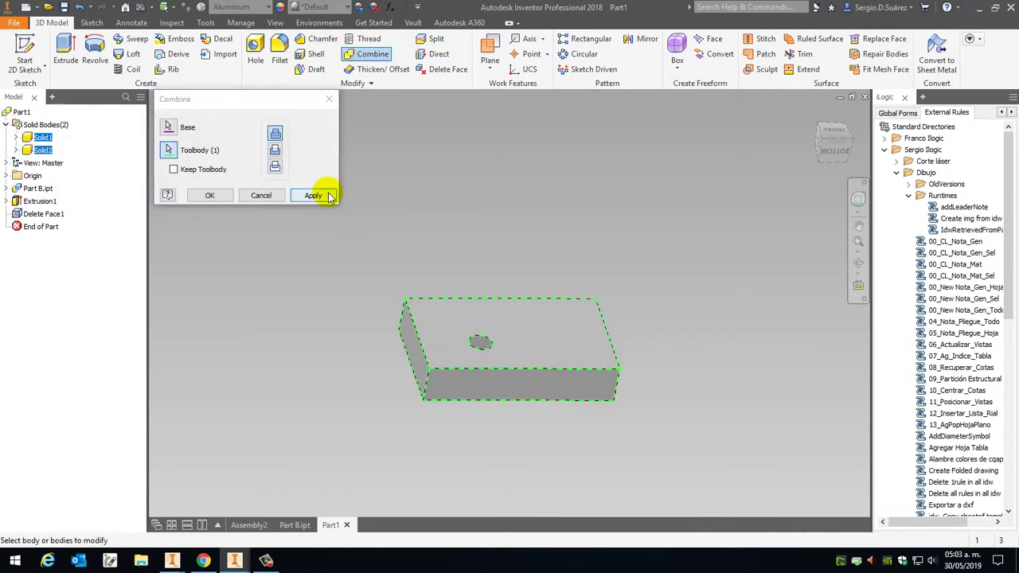
click(322, 195)
click(256, 195)
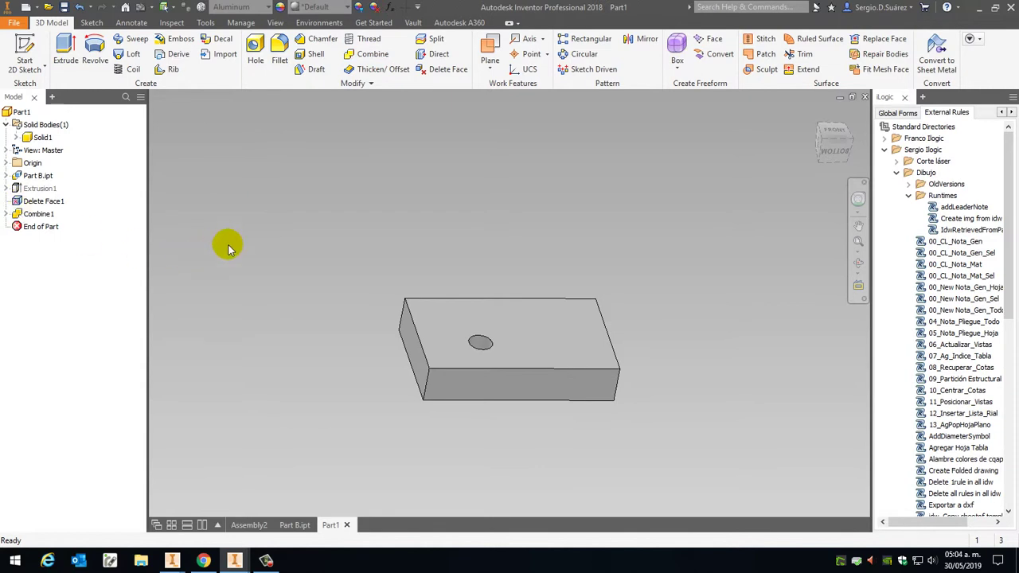
drag(854, 138, 778, 153)
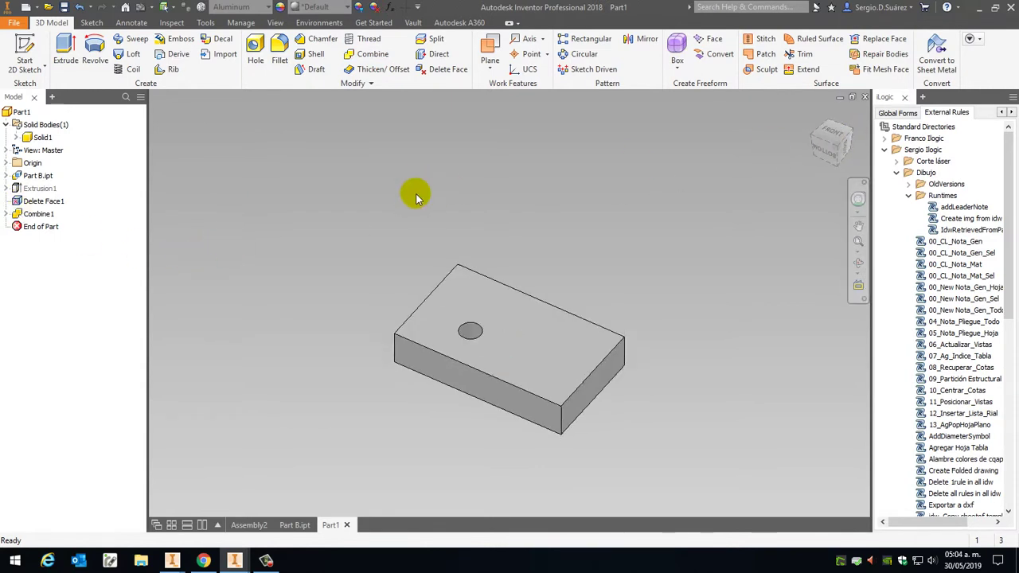
Save the new part as Part C.ipt in the example folder
click(16, 24)
click(36, 159)
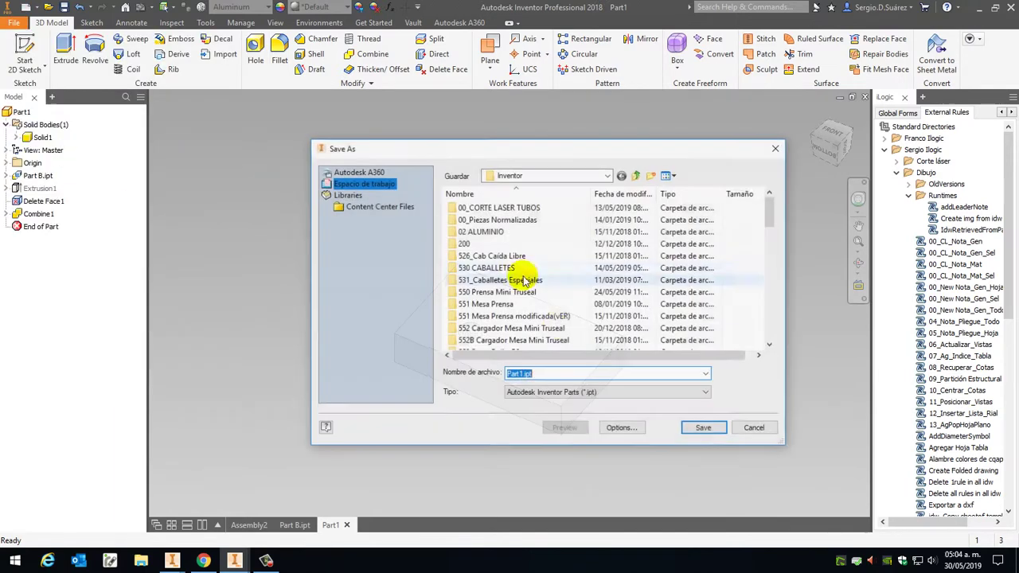
scroll(549, 334, down, 8)
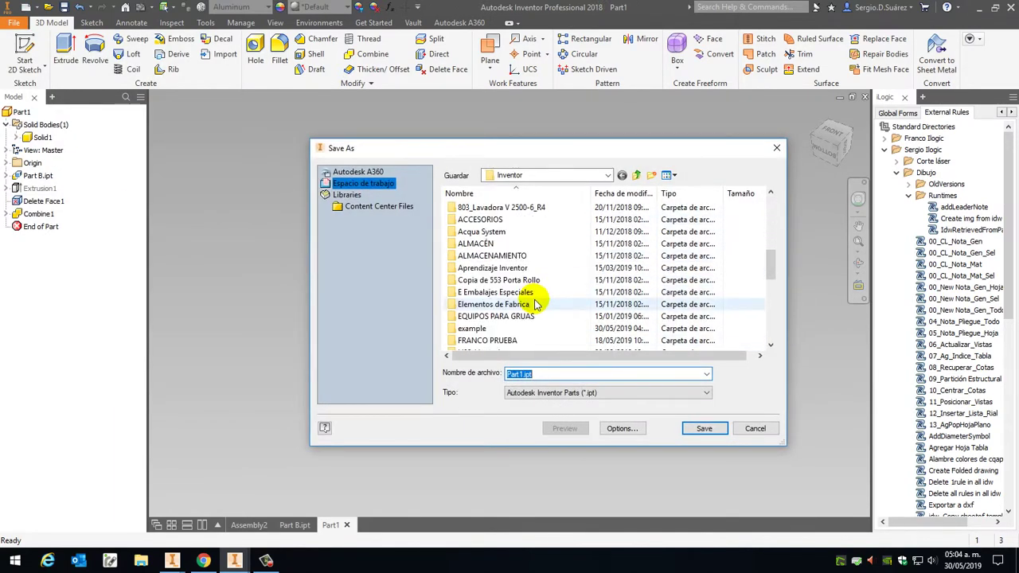
double_click(487, 317)
double_click(487, 327)
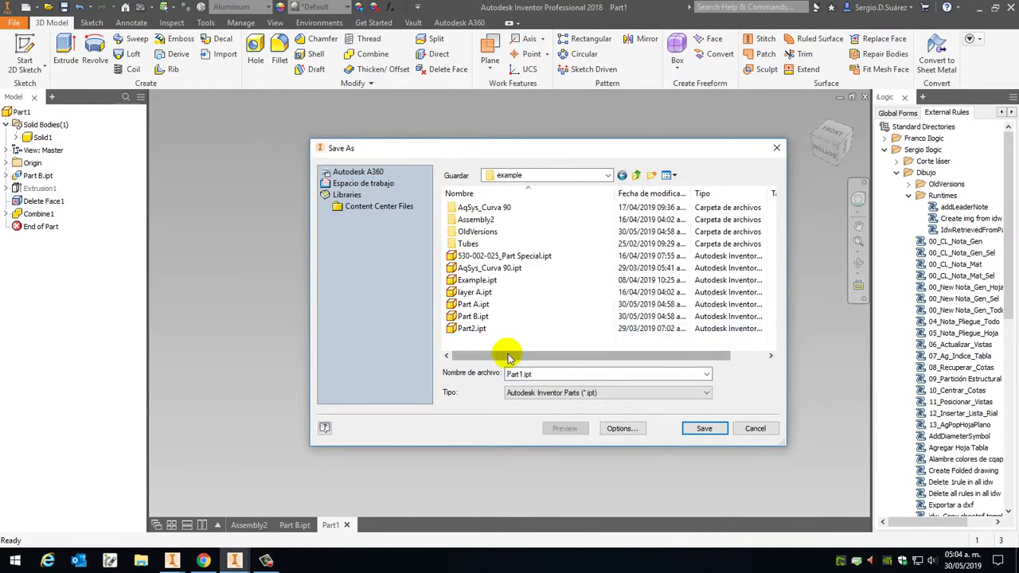
click(530, 379)
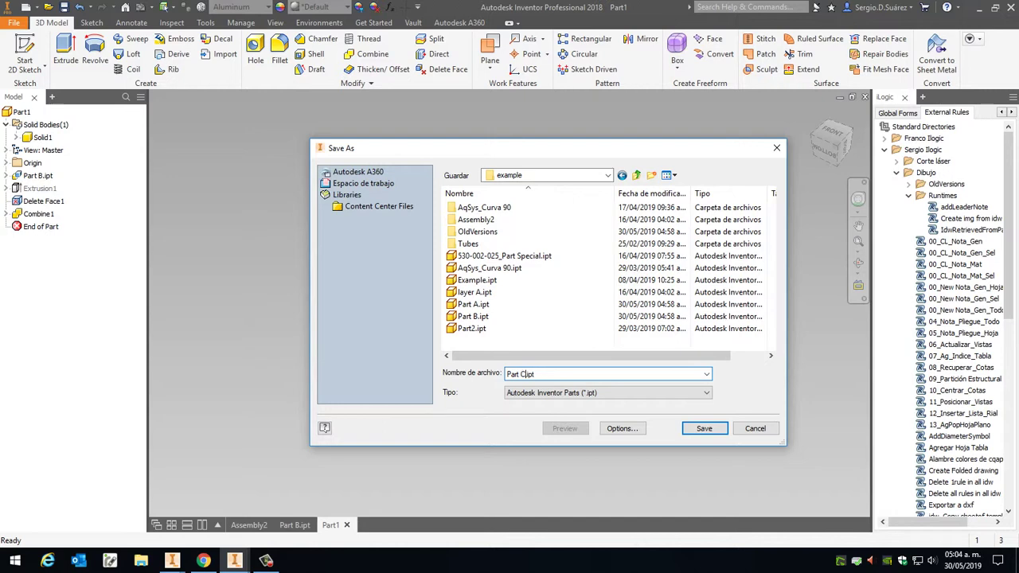
key(Return)
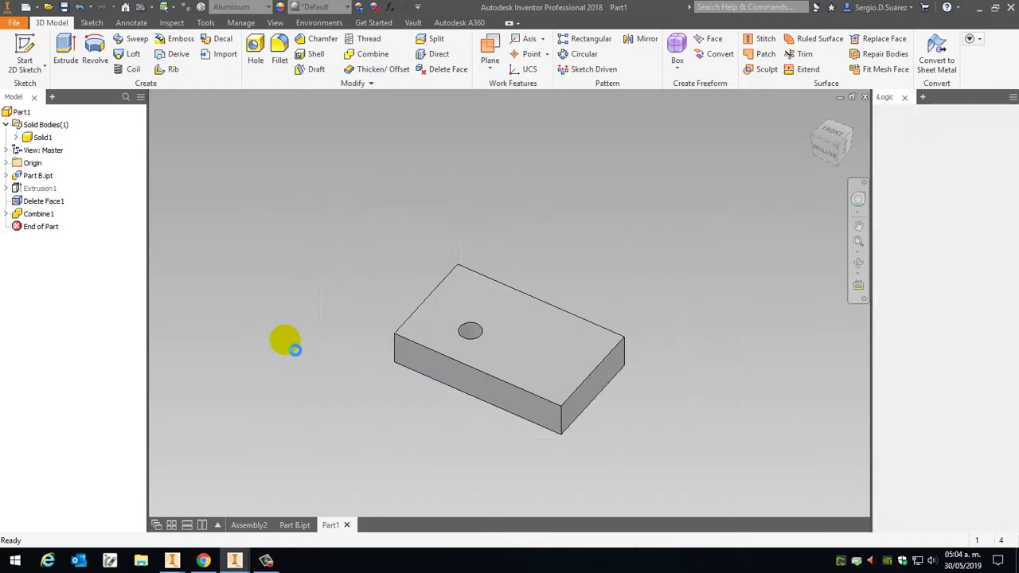
Place Part A.ipt and Part C.ipt from the example folder into Assembly2, grounded at the origin
click(249, 525)
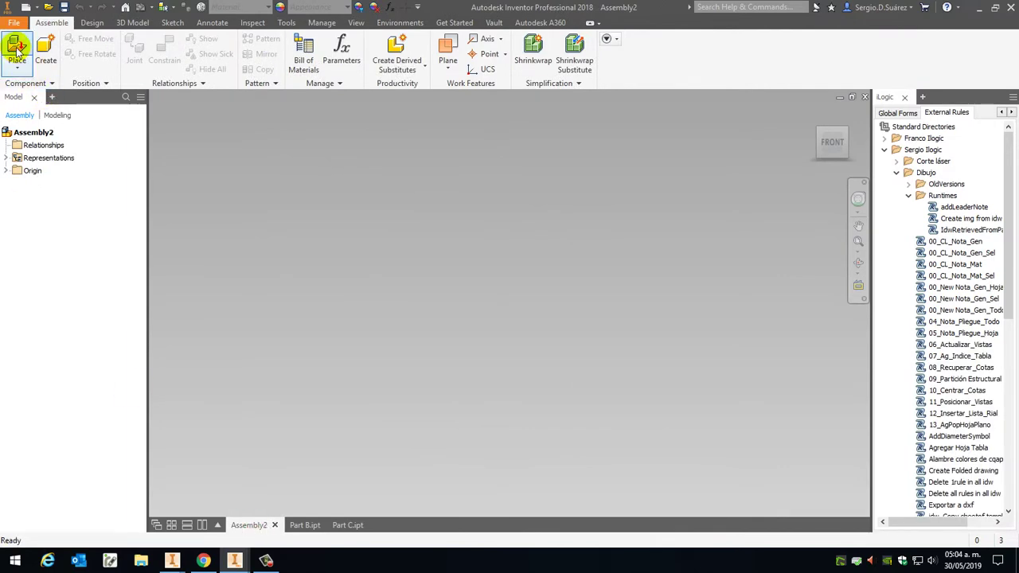
click(17, 43)
scroll(585, 263, down, 3)
scroll(582, 267, down, 2)
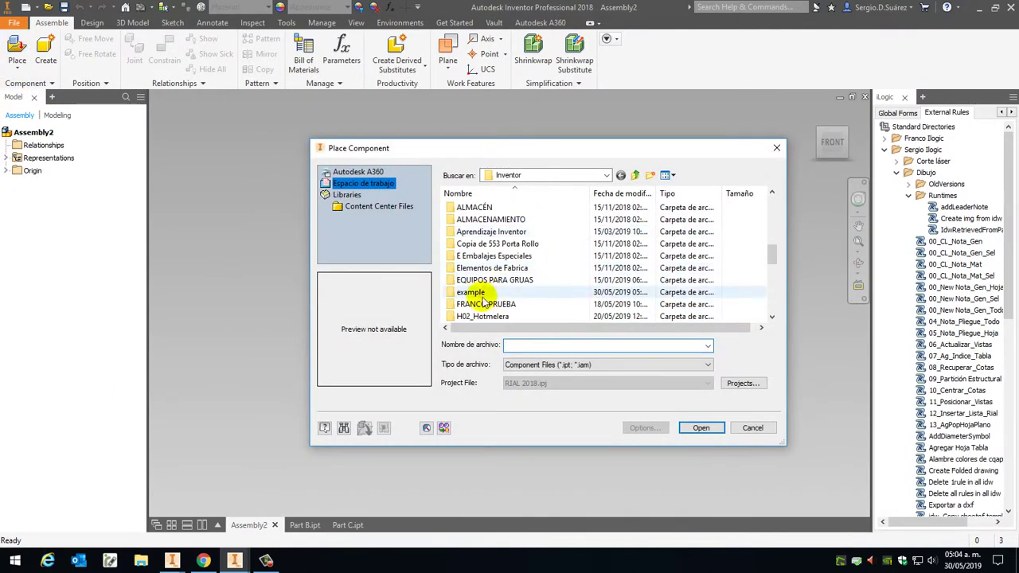
double_click(467, 292)
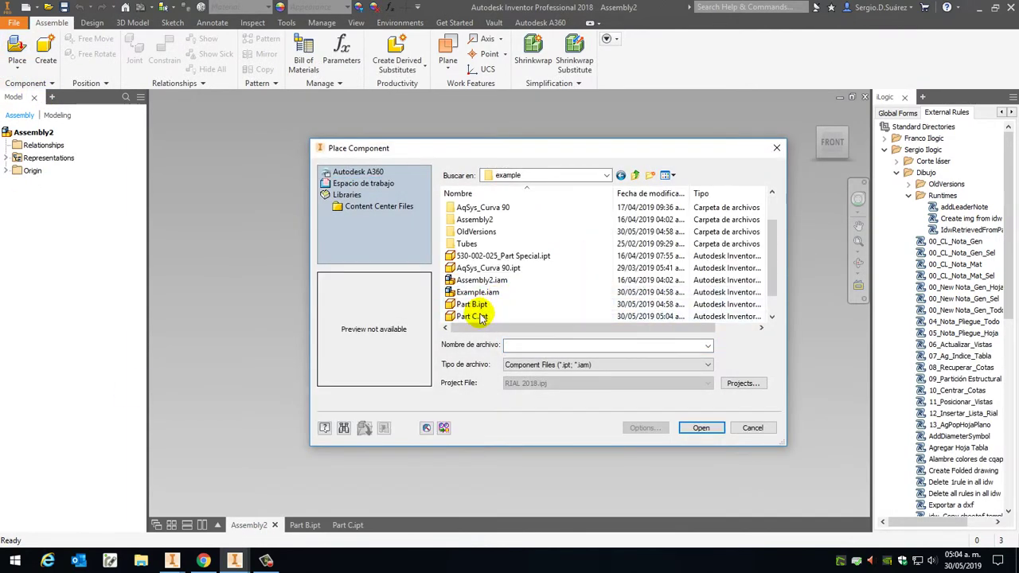
scroll(493, 302, down, 2)
click(488, 269)
ctrl+click(482, 293)
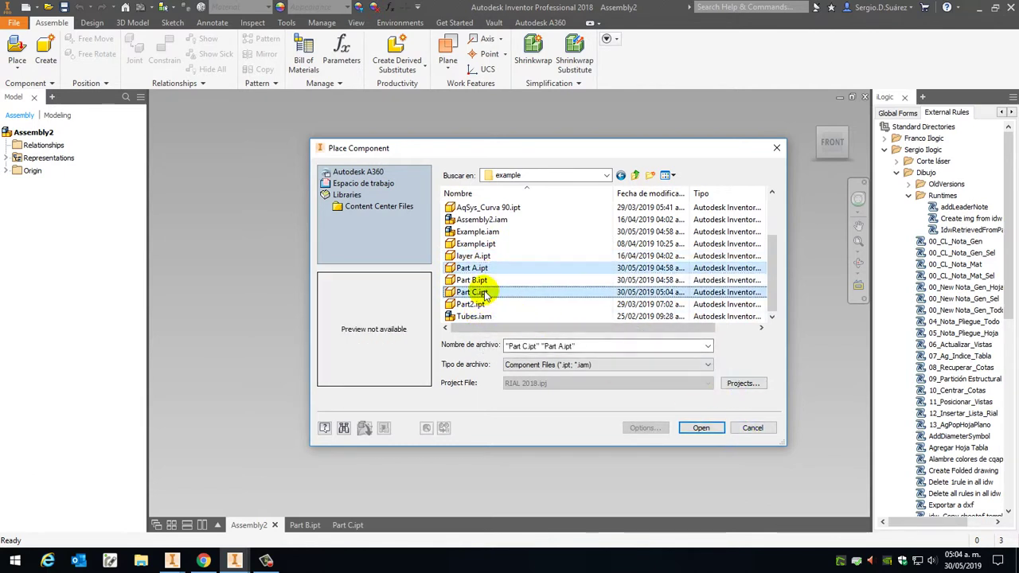
click(700, 428)
right_click(535, 287)
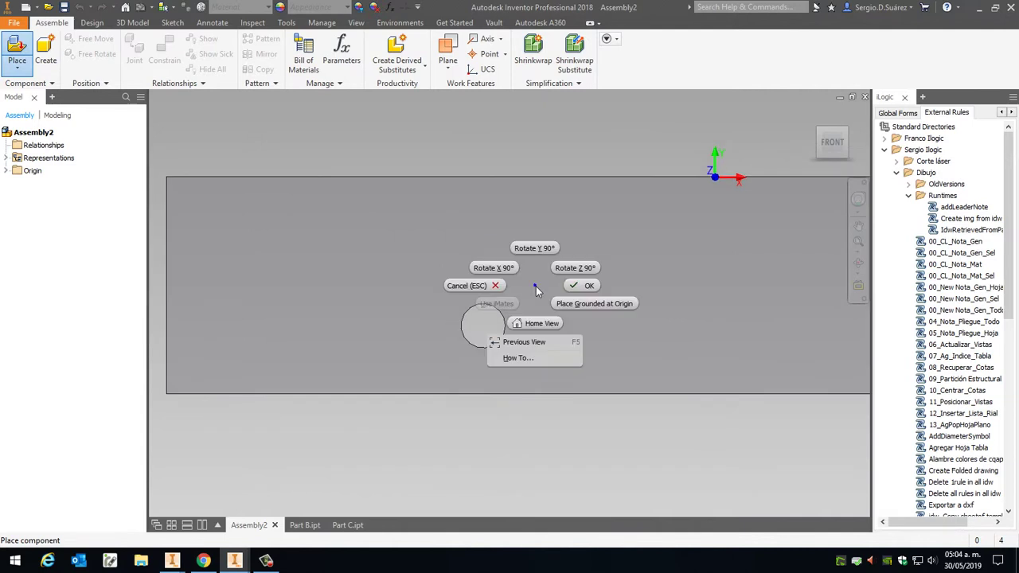
click(600, 309)
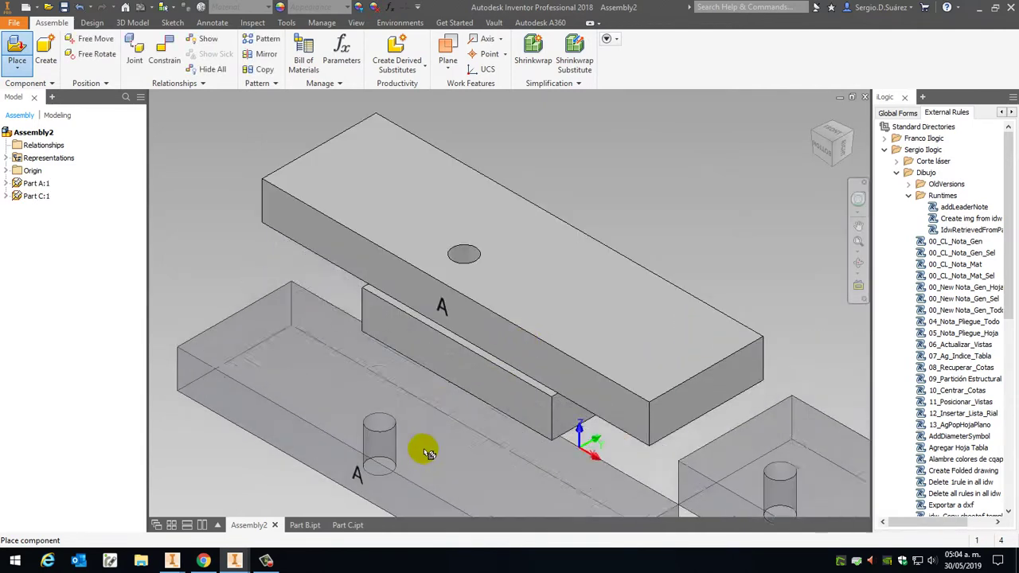
Undo the placement of Part A and Part C in Assembly2
mouse_move(821, 148)
mouse_down()
mouse_move(827, 231)
mouse_move(784, 171)
mouse_move(740, 207)
mouse_move(704, 184)
mouse_move(748, 239)
mouse_move(736, 200)
mouse_move(673, 183)
mouse_move(573, 358)
mouse_move(501, 322)
mouse_move(448, 311)
mouse_up()
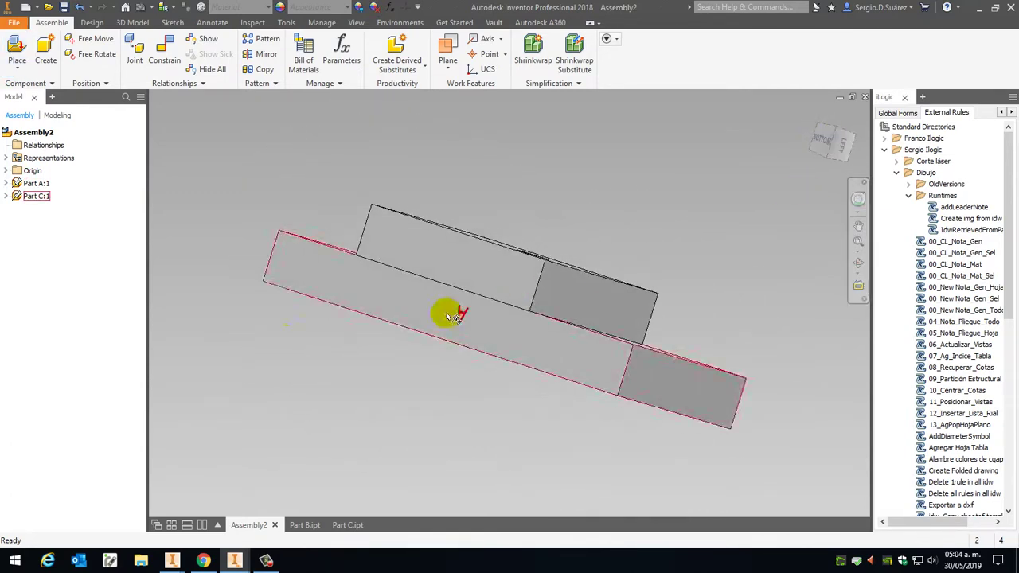
click(40, 184)
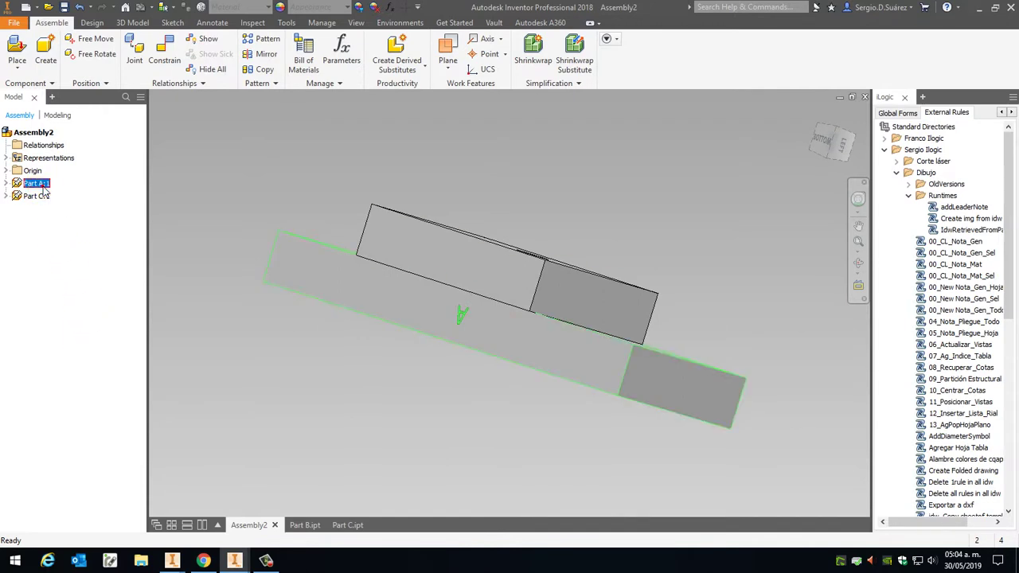
right_click(43, 188)
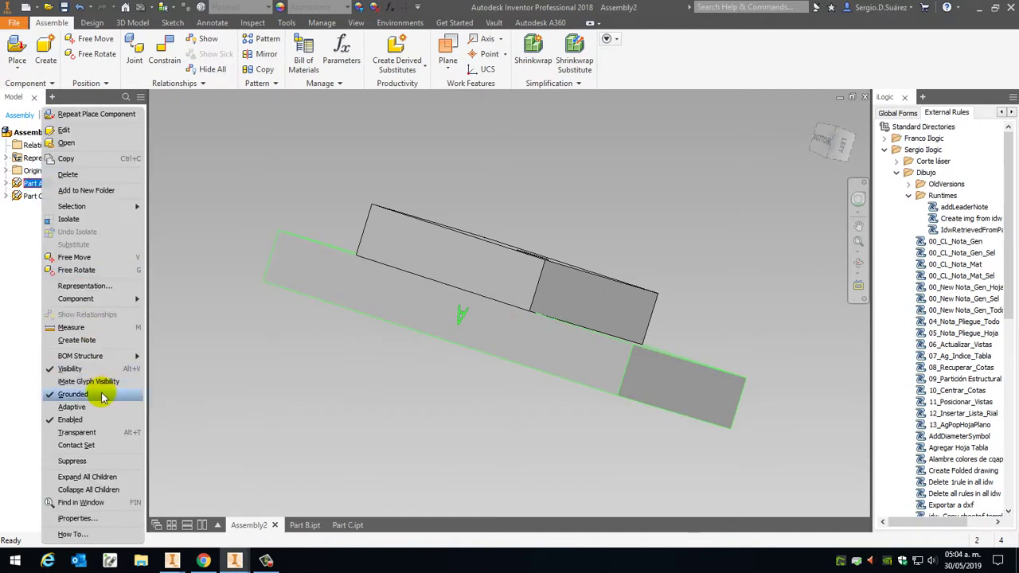
click(193, 215)
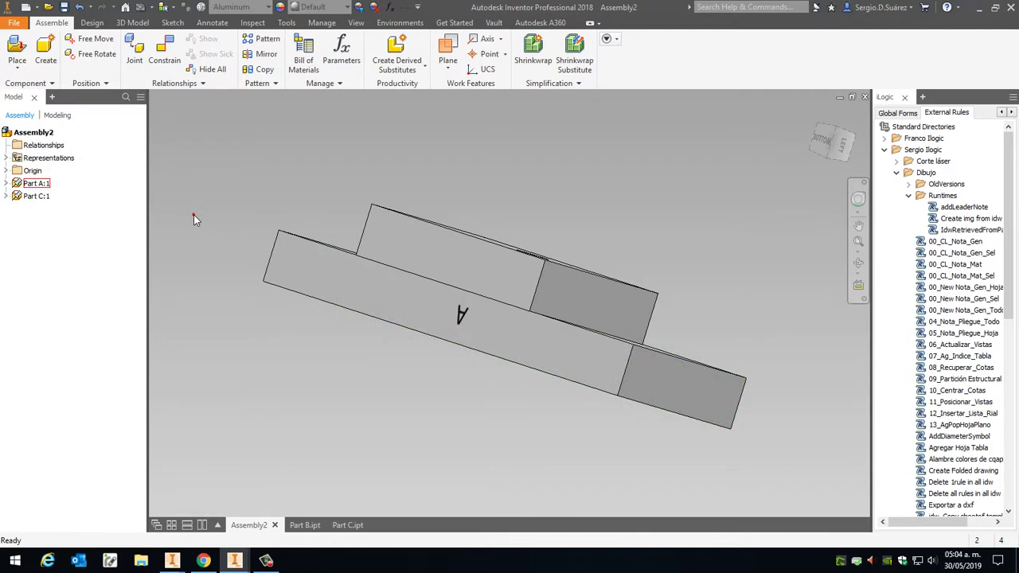
key(ctrl+z)
key(ctrl+z)
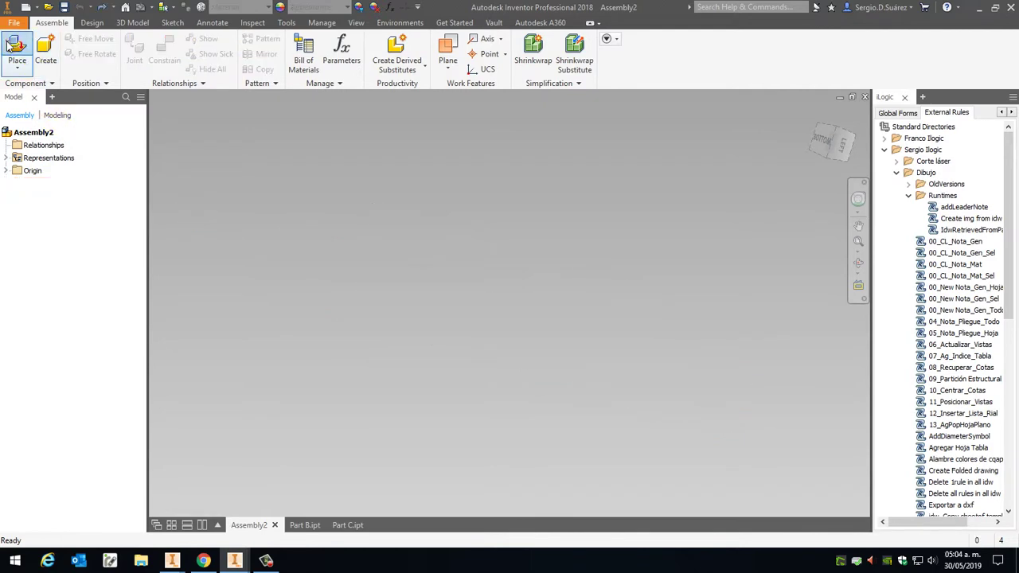
Place Part B.ipt and Part C.ipt from the example folder into Assembly2, grounded at the origin
click(17, 48)
scroll(511, 317, down, 2)
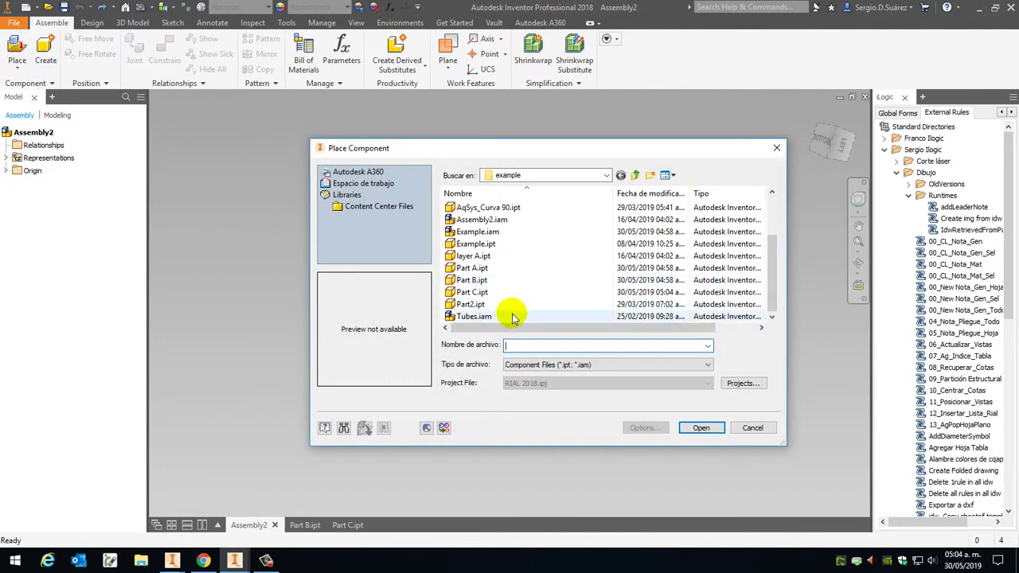
click(472, 280)
ctrl+click(478, 293)
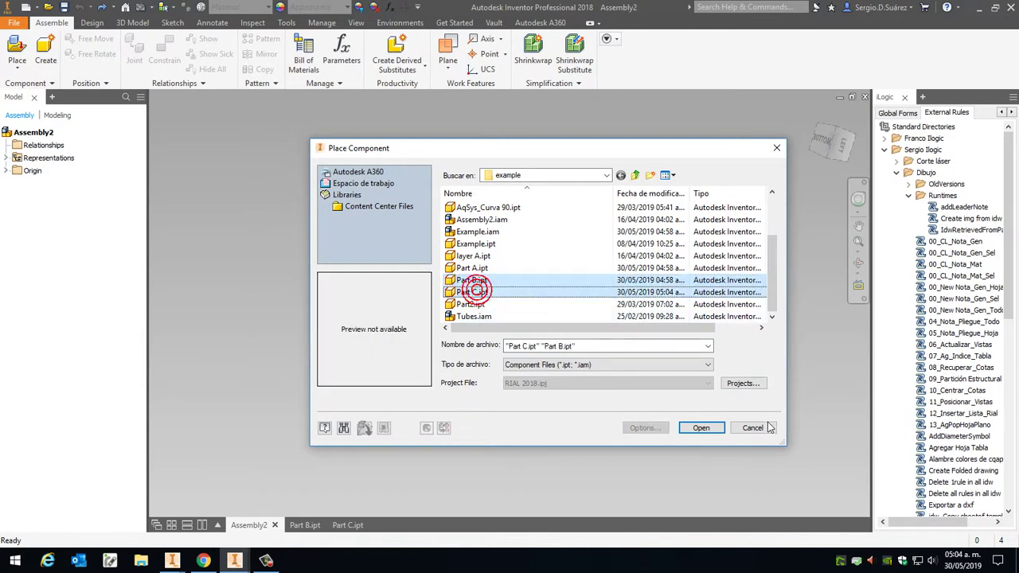
click(701, 429)
right_click(597, 300)
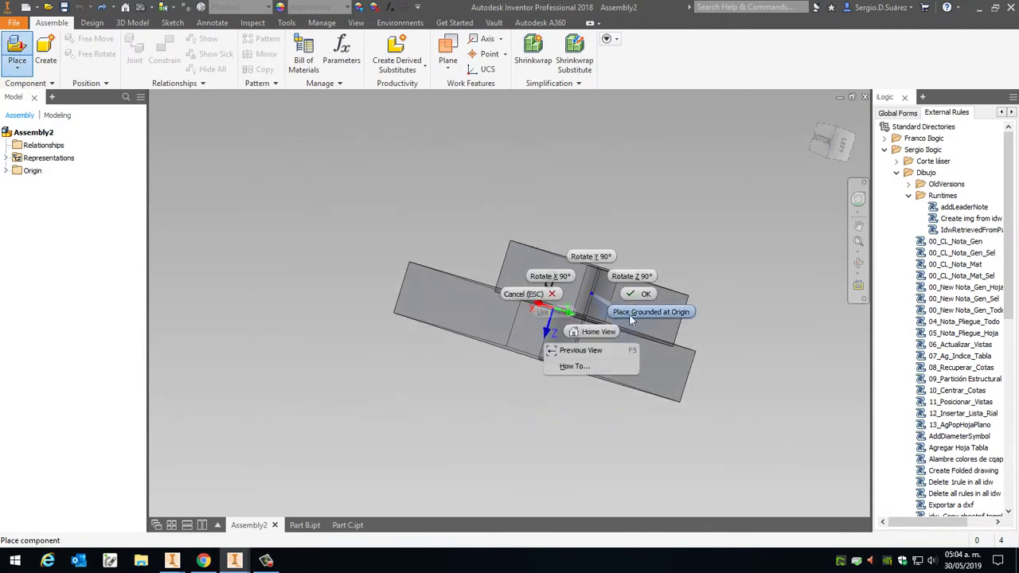
click(655, 313)
key(Escape)
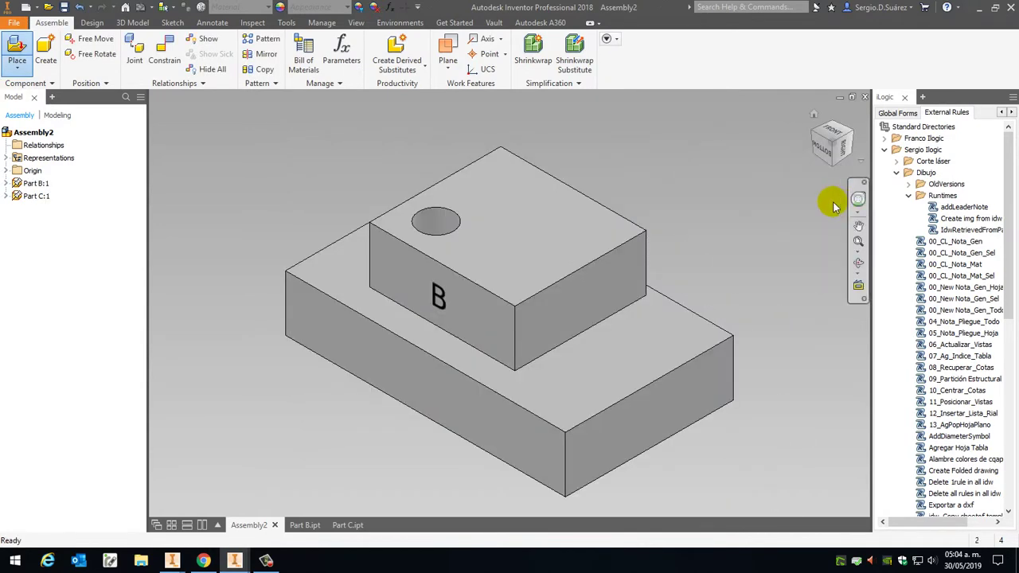
Open Part C from the assembly in its own document window
click(460, 365)
click(649, 211)
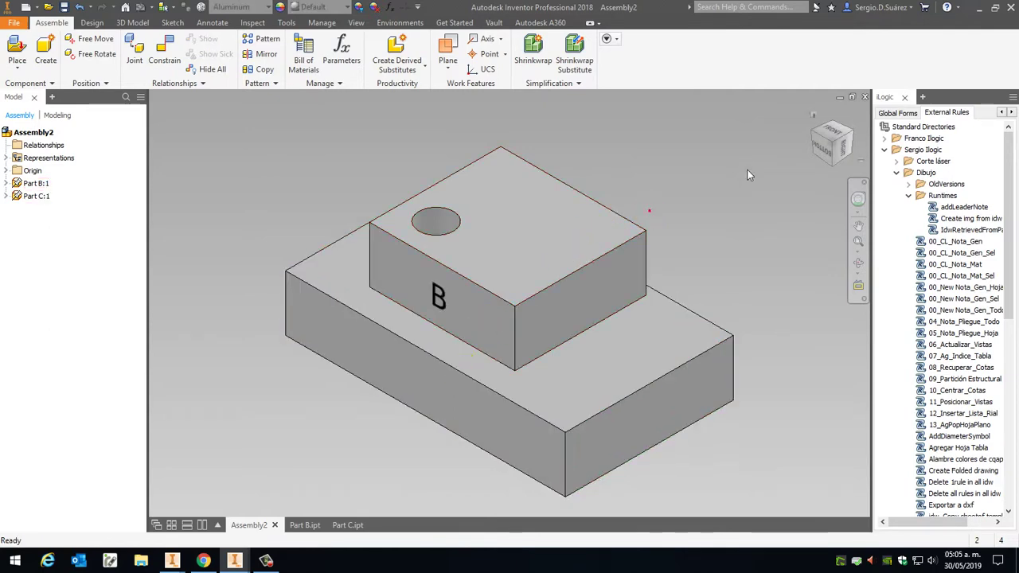
mouse_move(833, 151)
mouse_down()
mouse_move(833, 120)
mouse_move(840, 171)
mouse_move(854, 150)
mouse_up()
right_click(390, 365)
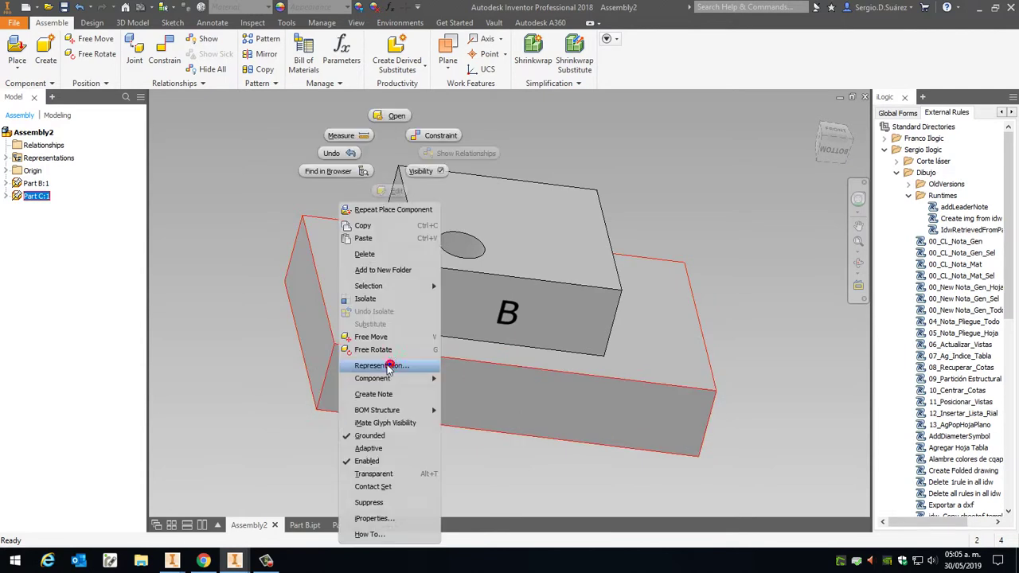
click(676, 178)
click(824, 148)
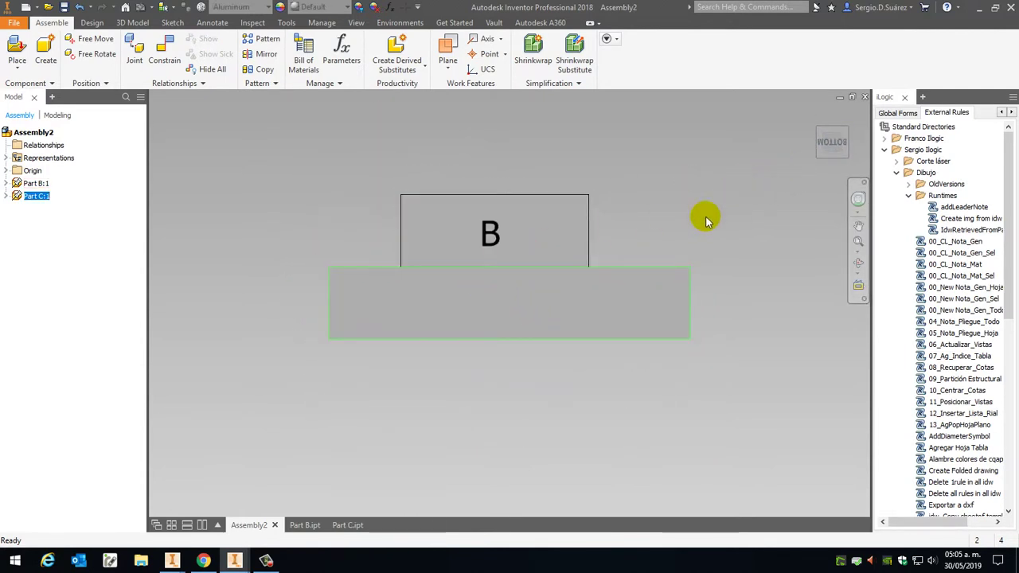
right_click(597, 153)
click(595, 115)
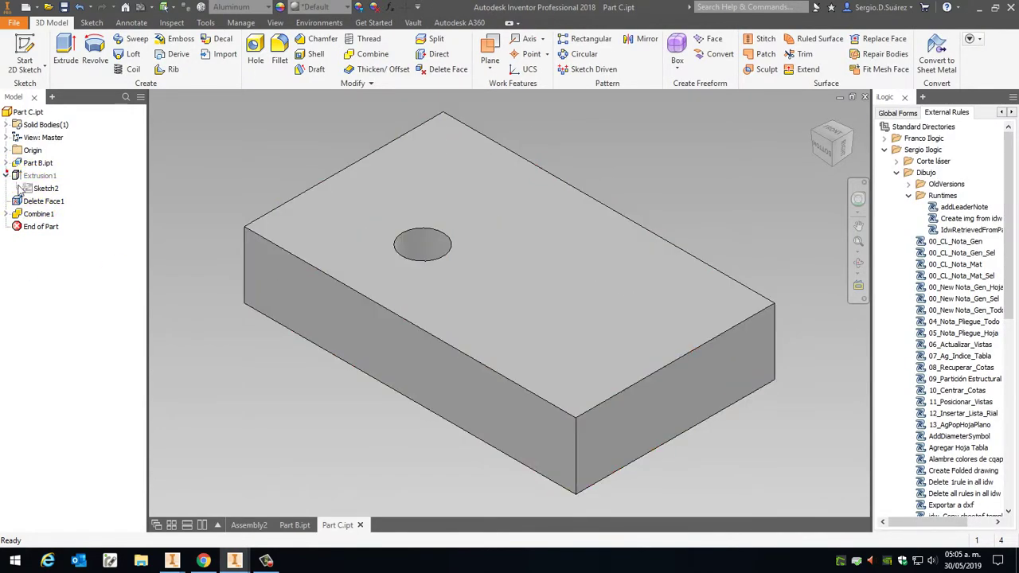
In Sketch2 of Extrusion1, set the rectangle's 5 mm offset from the block edge to 15 mm and its width to 50 mm
double_click(48, 190)
scroll(538, 203, down, 3)
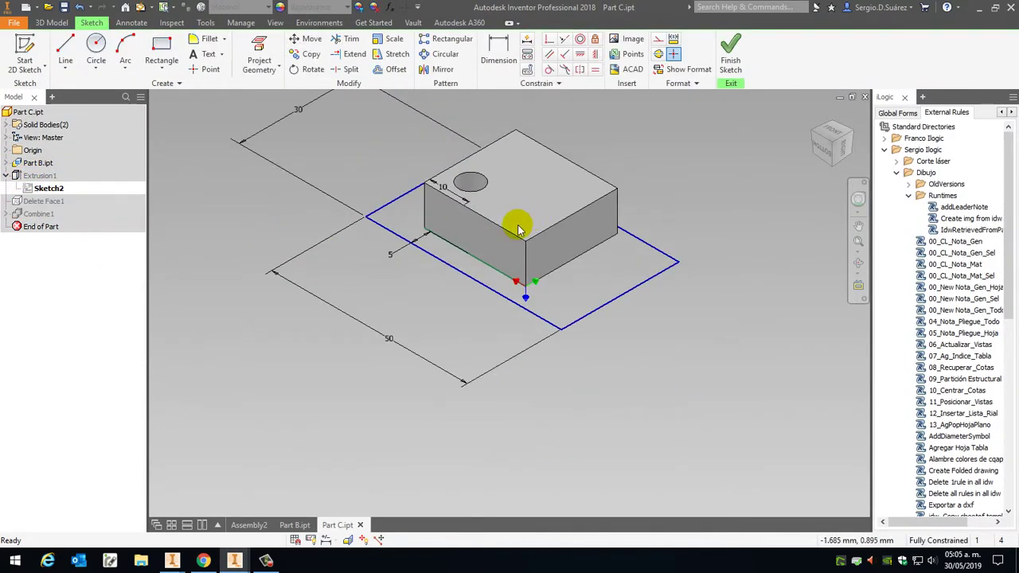
double_click(394, 255)
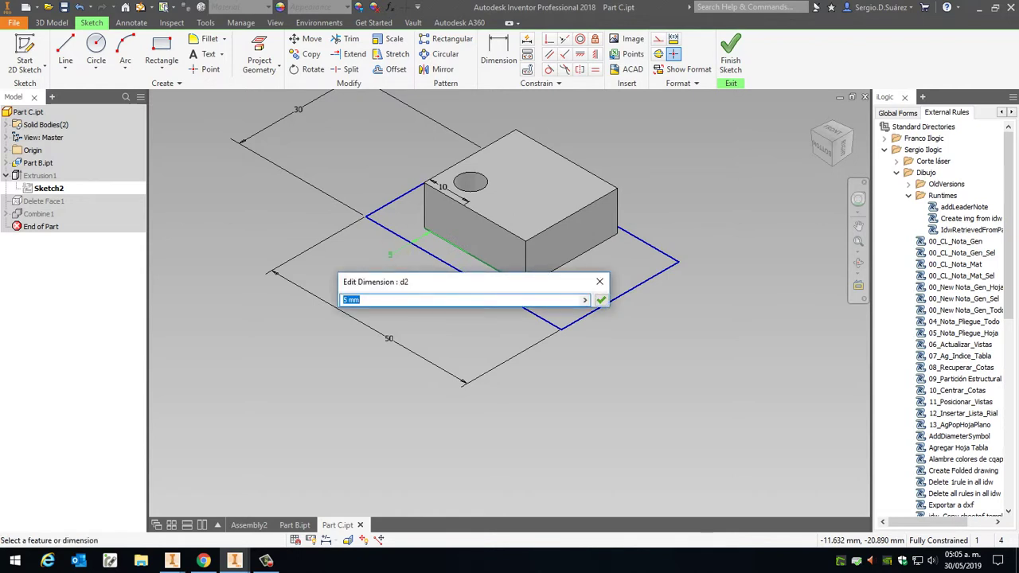
key(Return)
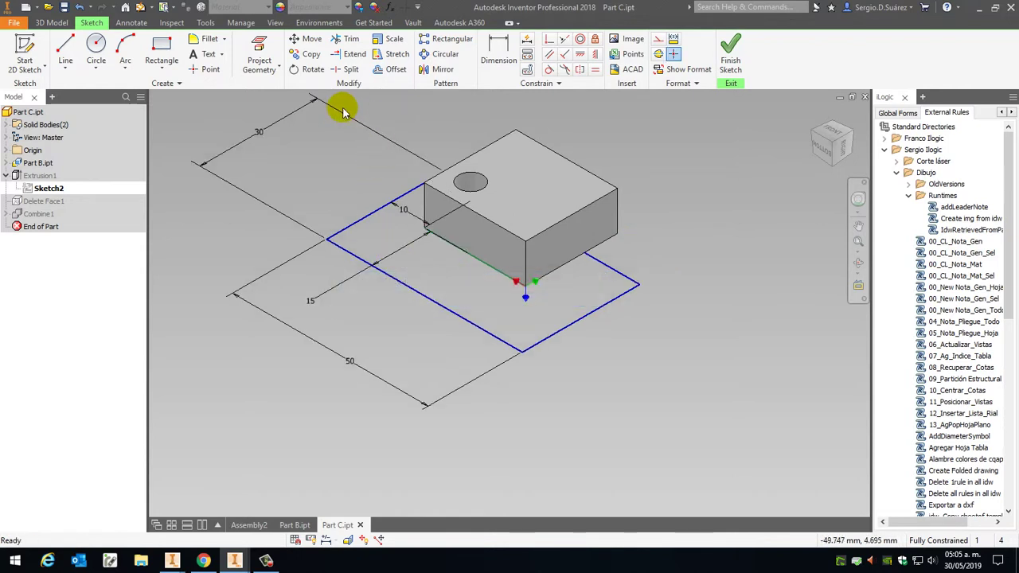
double_click(263, 130)
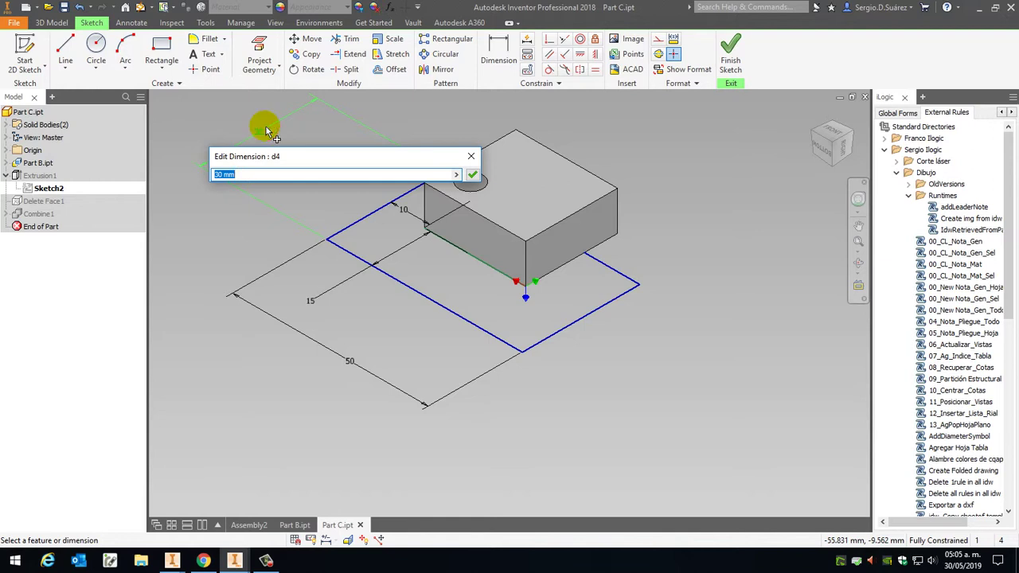
text(50)
key(Return)
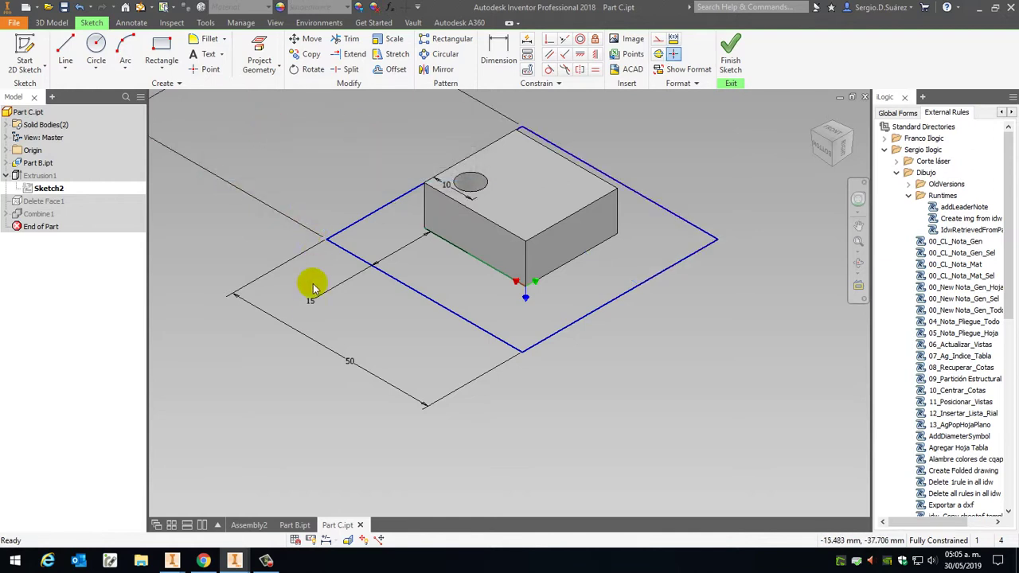
Set the rectangle's length in Sketch2 to 200 mm and finish the sketch to update the plate
double_click(348, 360)
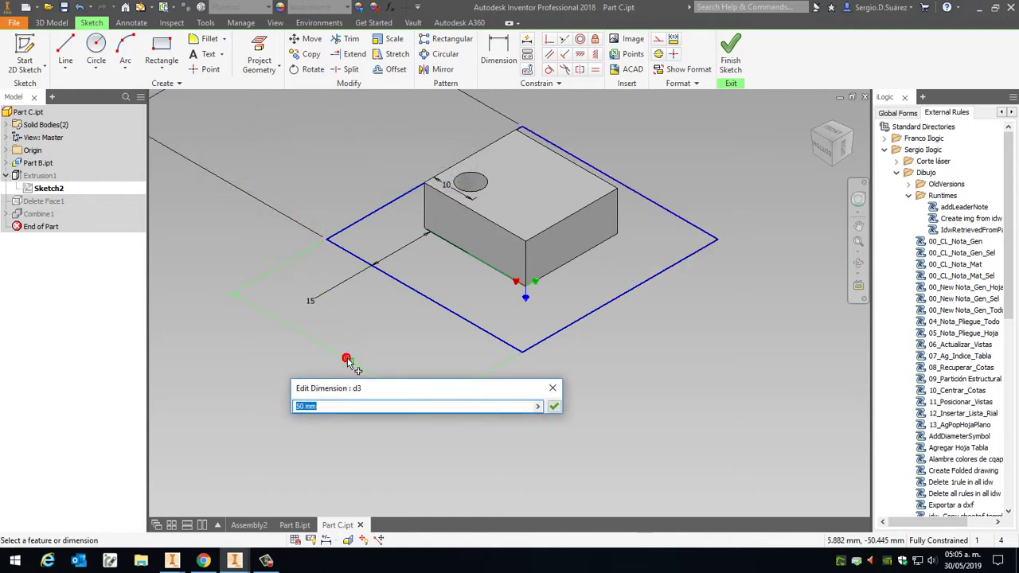
text(200)
key(Return)
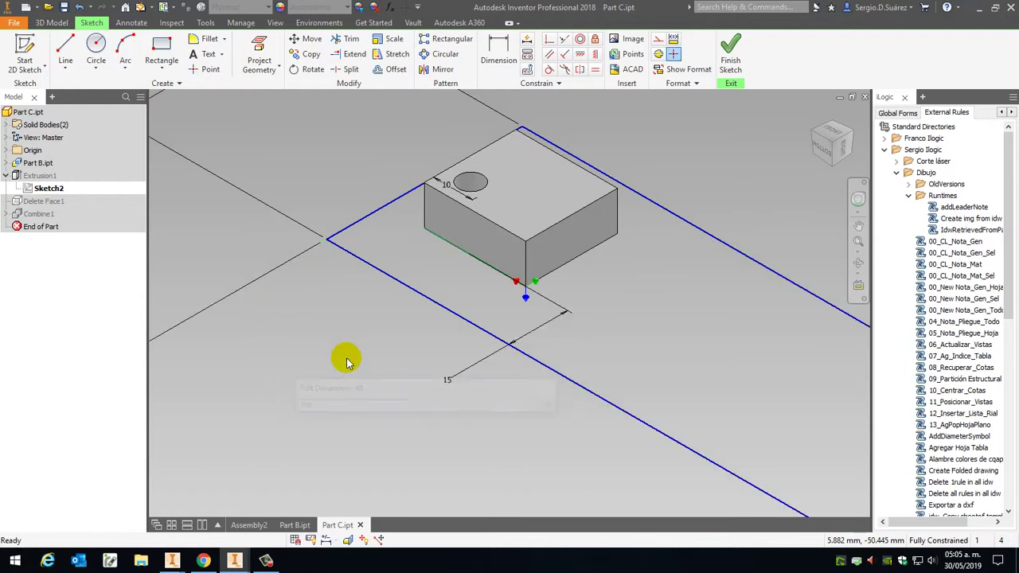
scroll(371, 346, down, 5)
scroll(390, 396, up, 3)
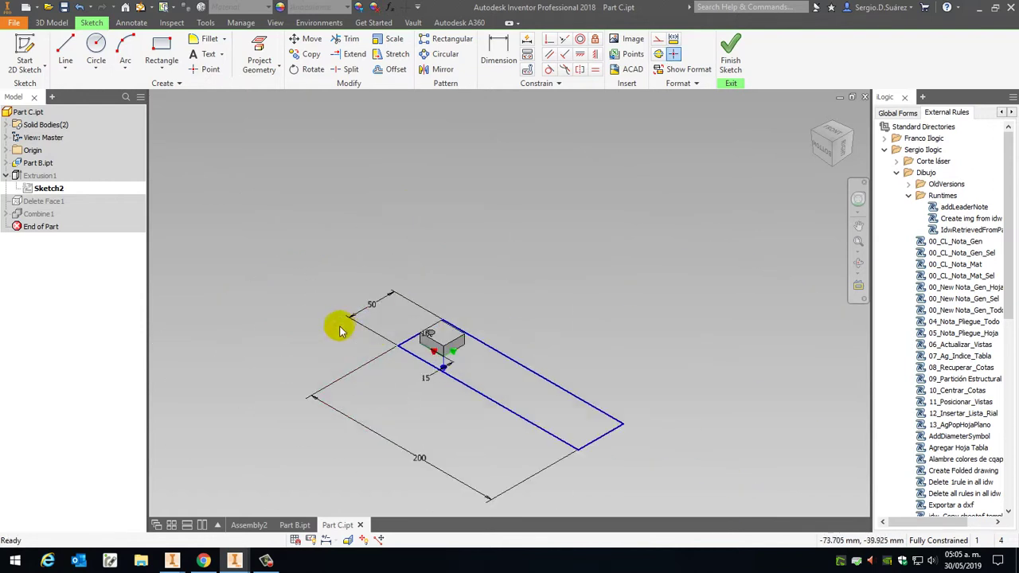
scroll(391, 352, up, 3)
click(729, 85)
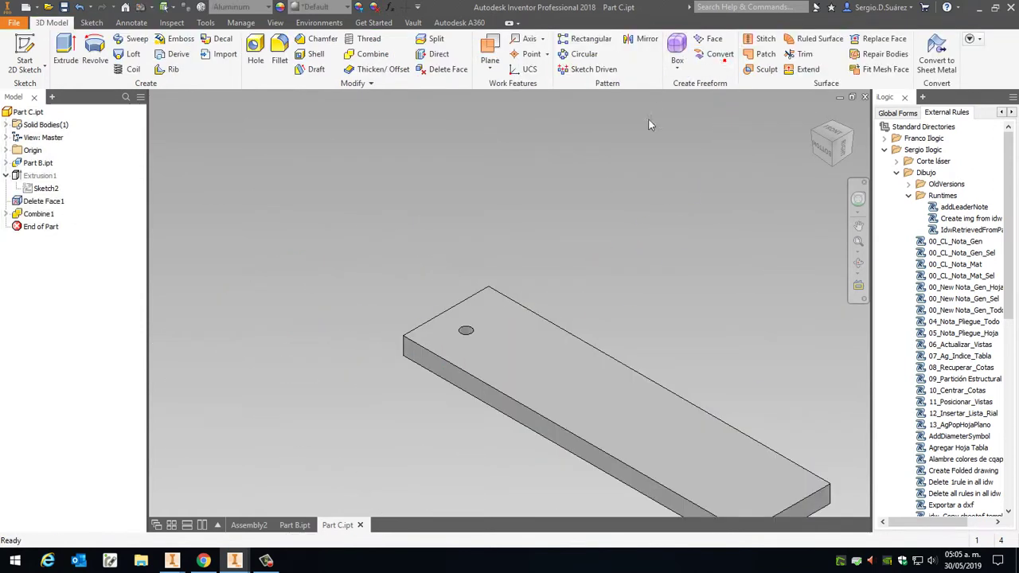
Return to Assembly2 and close the separately opened Part B.ipt document
click(249, 525)
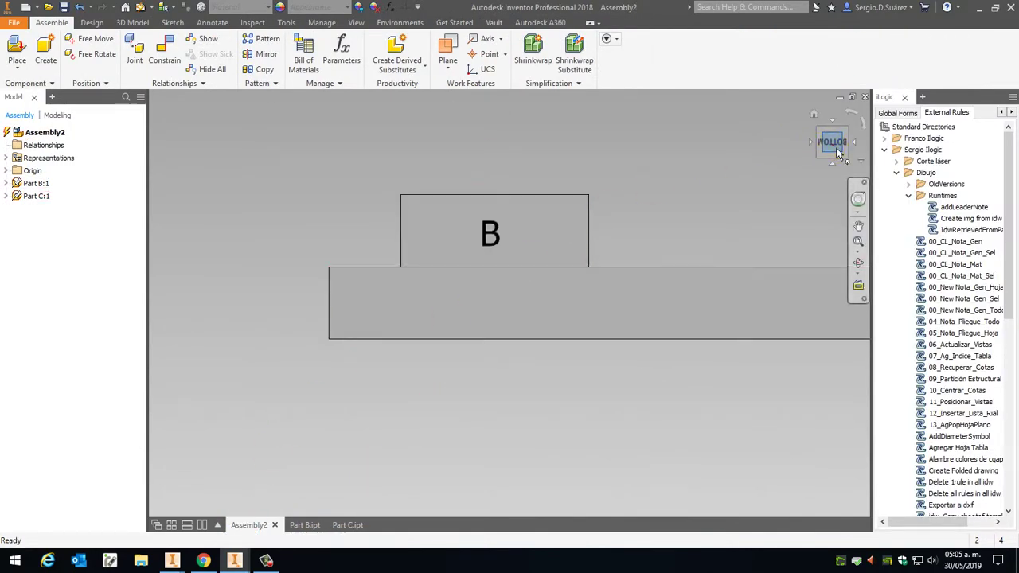
mouse_move(838, 153)
mouse_down()
mouse_move(807, 171)
mouse_move(799, 215)
mouse_move(800, 202)
mouse_up()
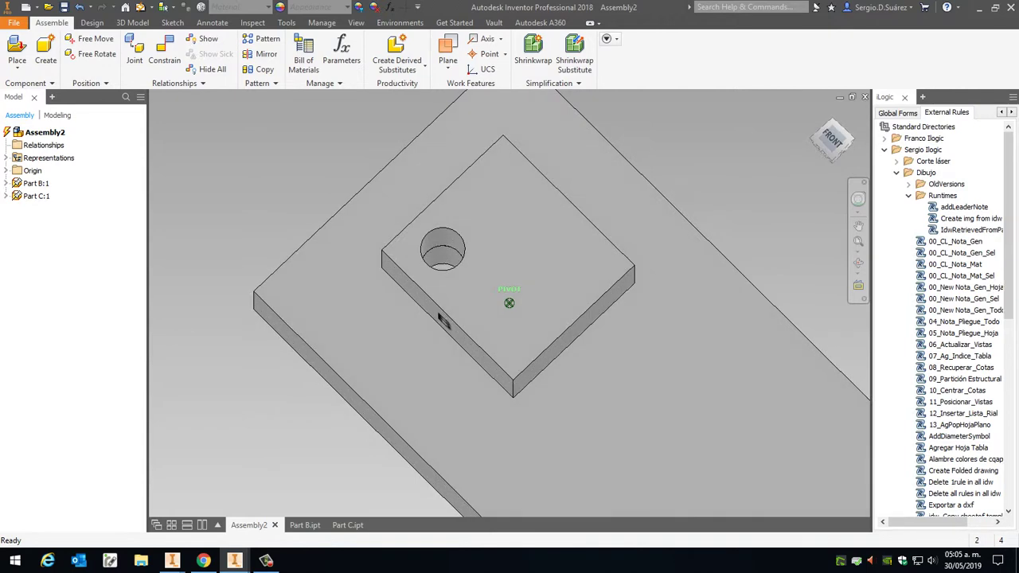
double_click(516, 223)
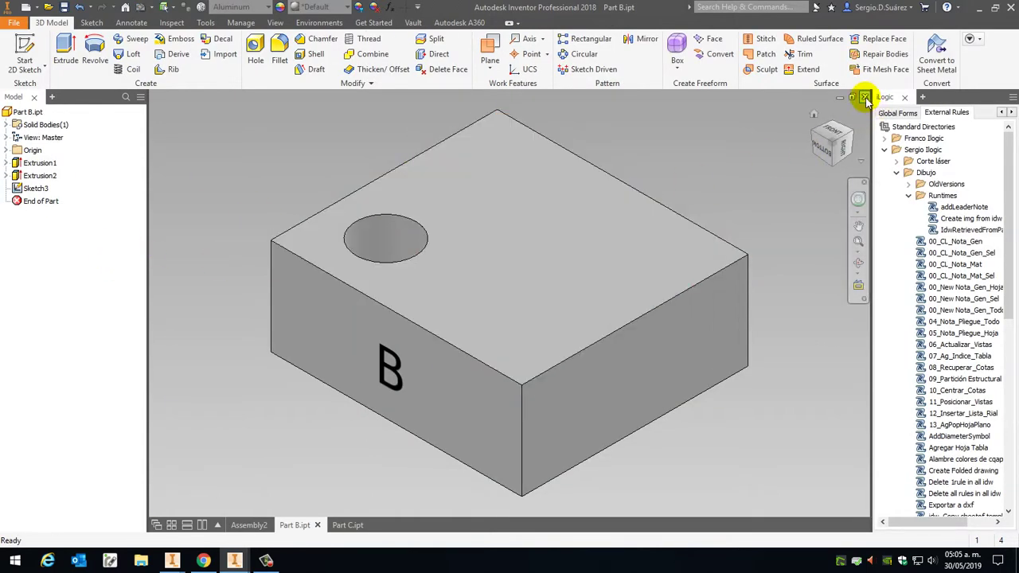
click(866, 100)
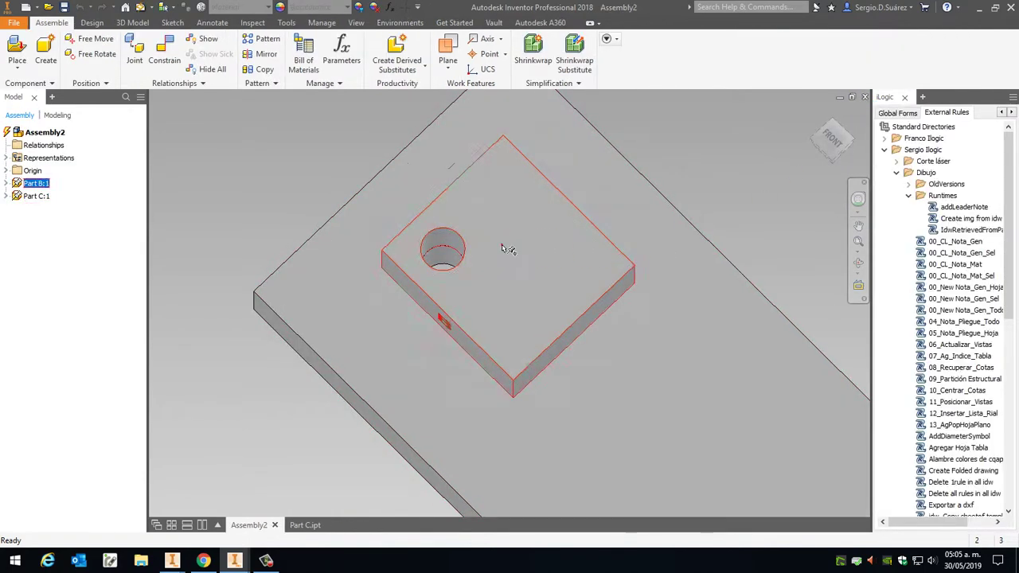
Edit Part B in place, moving the hole circle in Extrusion2's Sketch2 near the block's centre and enlarging it, and return to the assembly
double_click(441, 317)
click(16, 248)
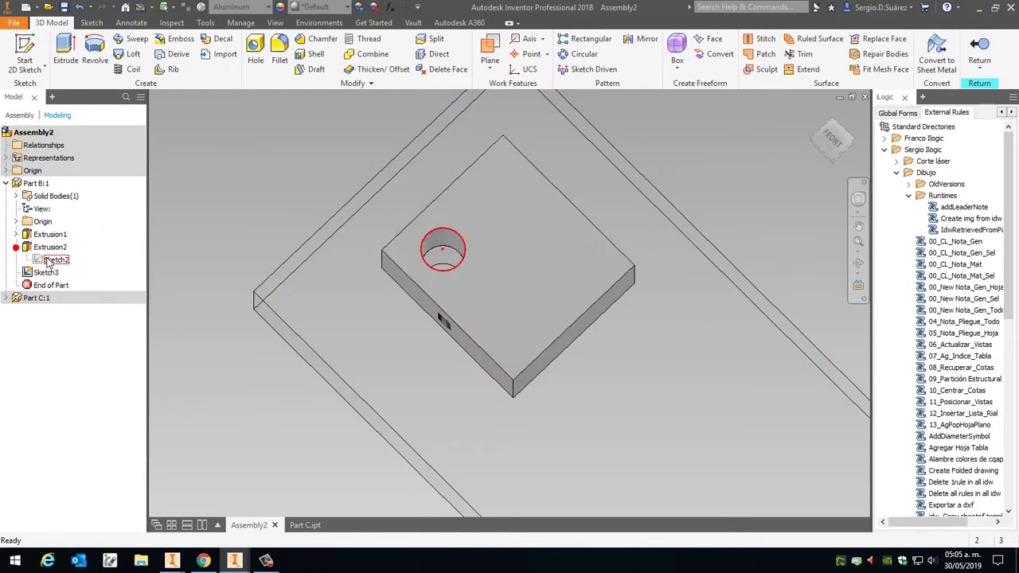
double_click(51, 259)
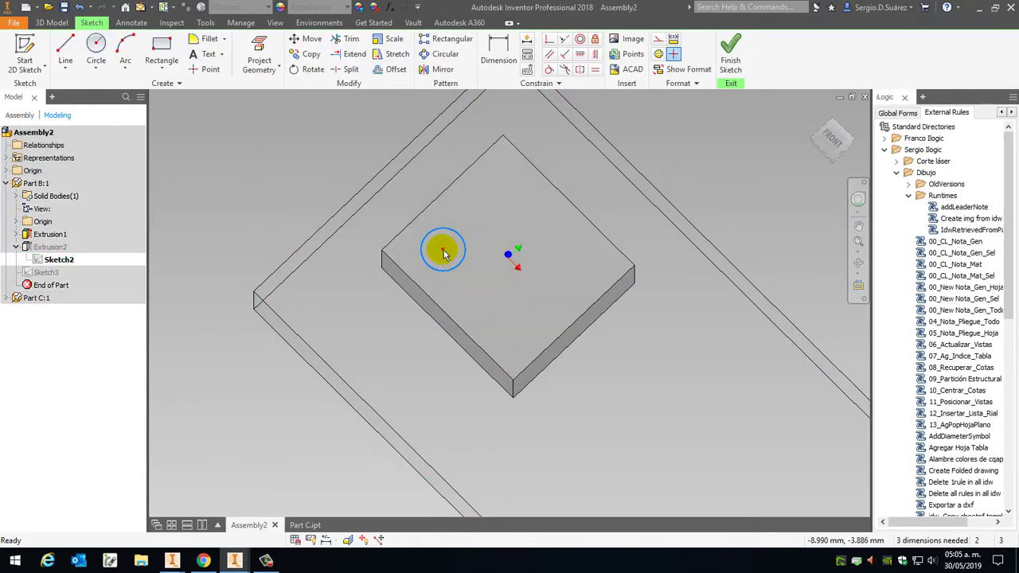
mouse_move(446, 255)
mouse_down()
mouse_move(527, 273)
mouse_move(560, 267)
mouse_up()
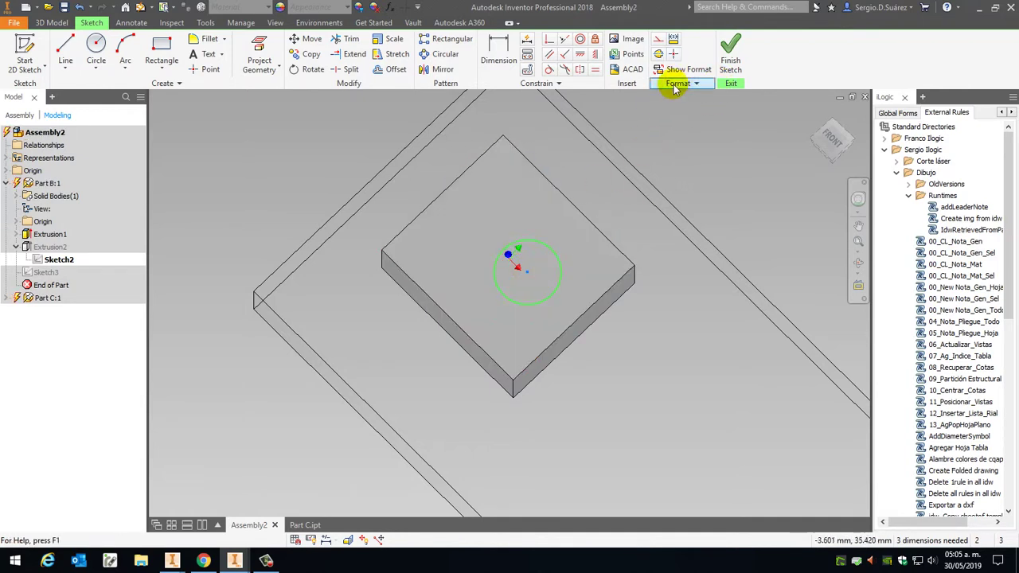
click(730, 49)
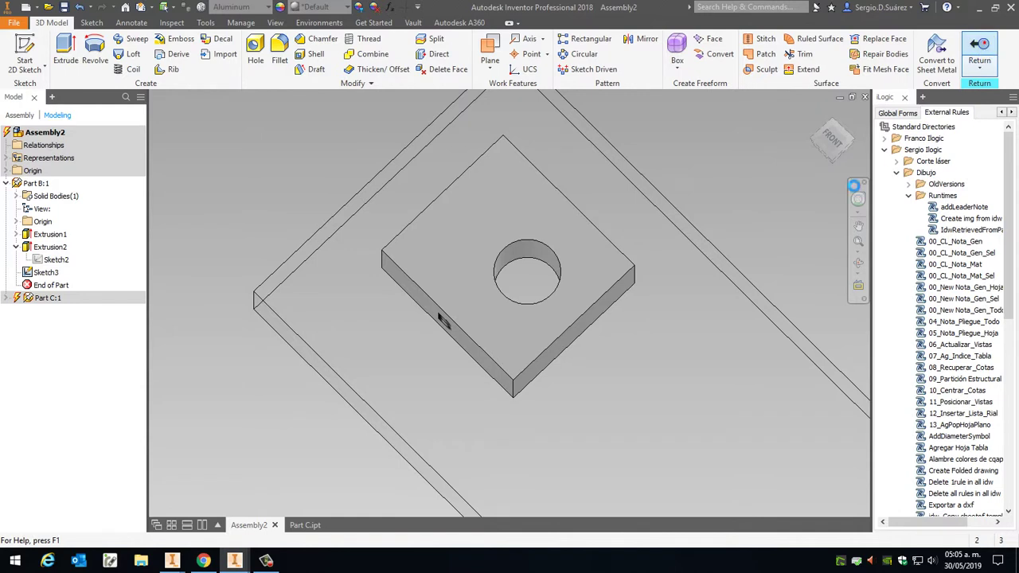
click(979, 51)
Examine the hole in Part B and Part C from below and above in the assembly
click(840, 140)
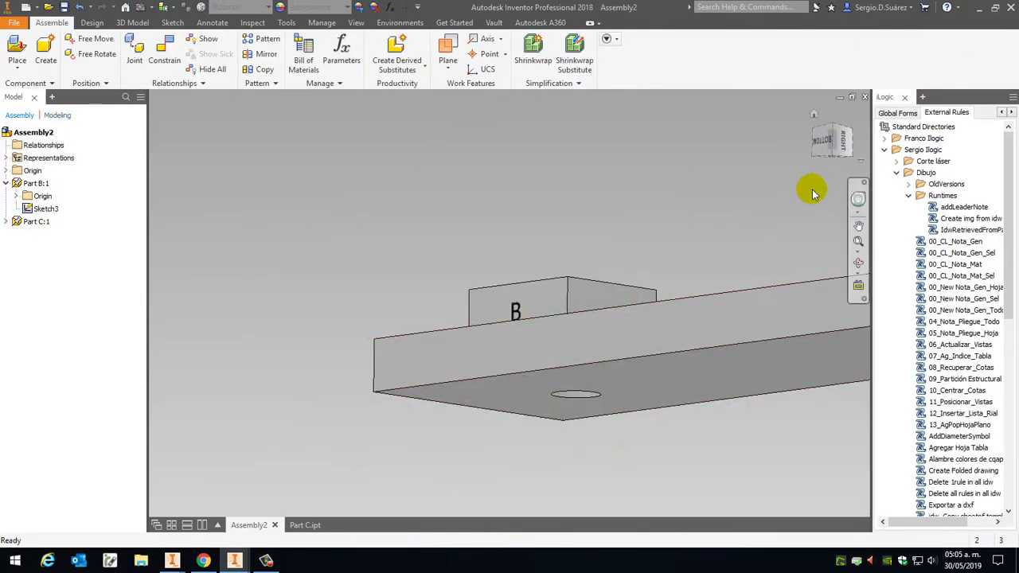
mouse_move(833, 150)
mouse_down()
mouse_move(832, 197)
mouse_move(832, 121)
mouse_move(822, 194)
mouse_up()
scroll(720, 259, down, 4)
scroll(695, 347, up, 7)
scroll(702, 253, down, 4)
scroll(708, 410, up, 3)
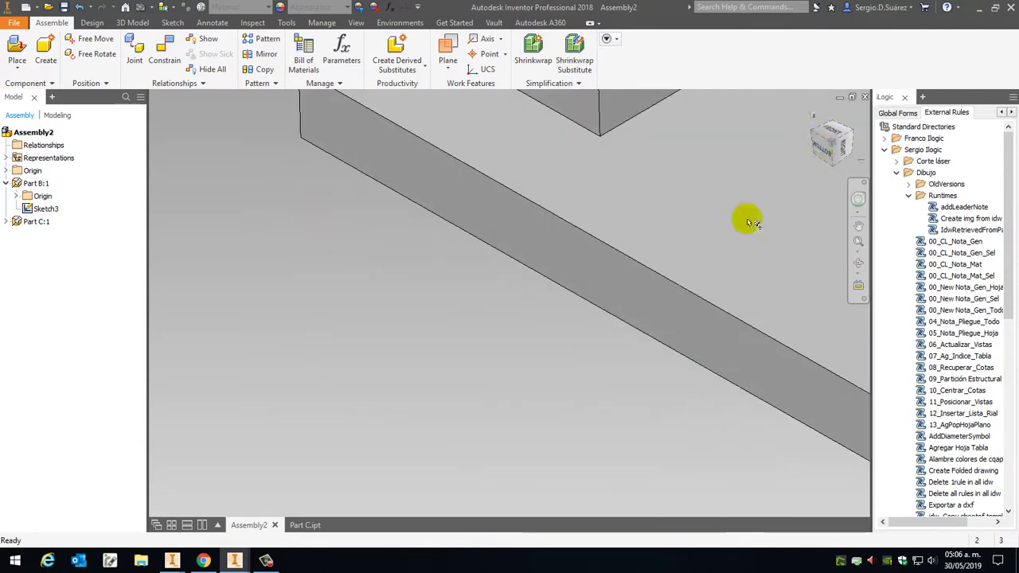
scroll(309, 465, down, 3)
scroll(364, 401, up, 3)
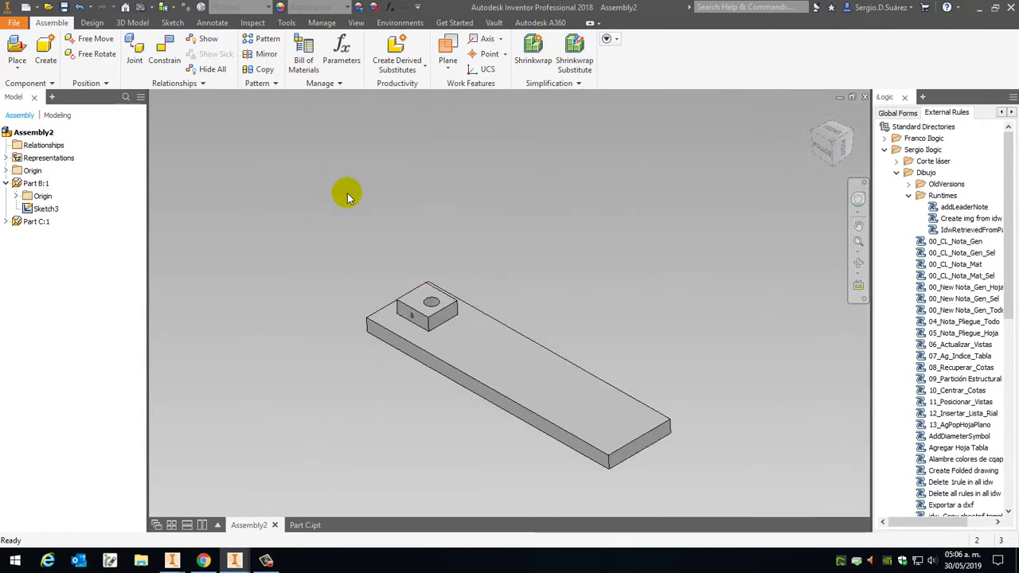
scroll(372, 326, down, 3)
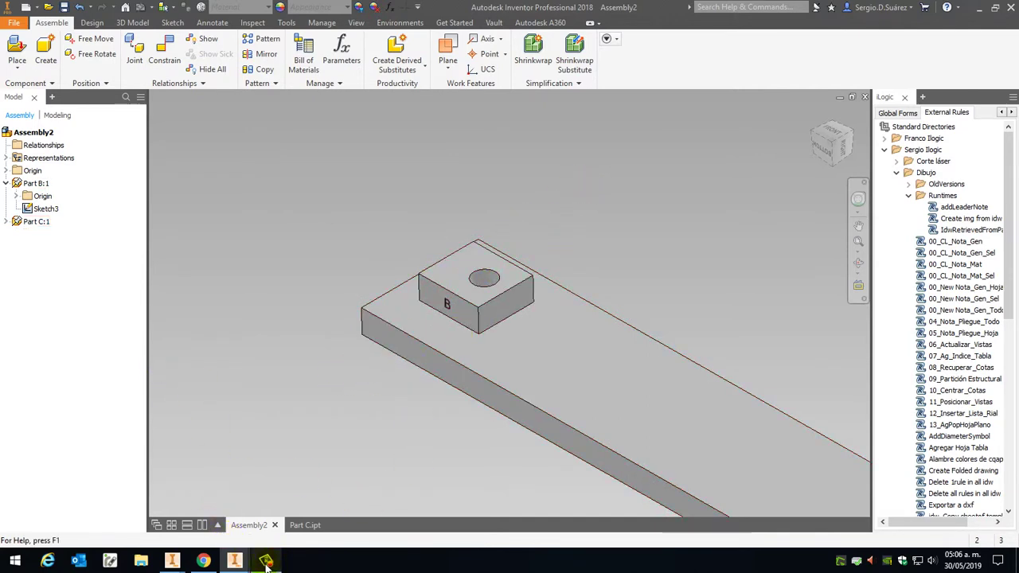
mouse_move(268, 564)
click(315, 531)
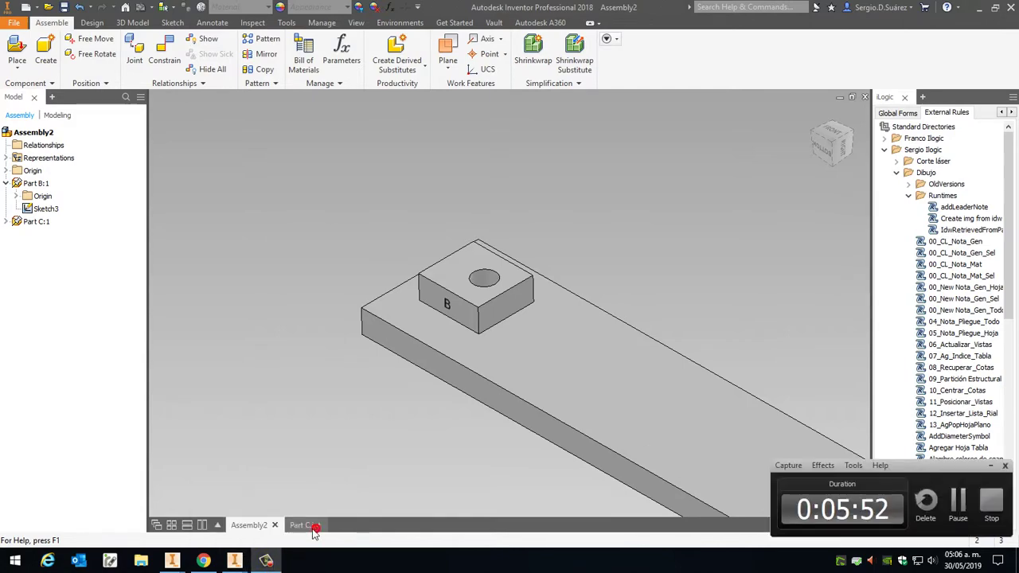